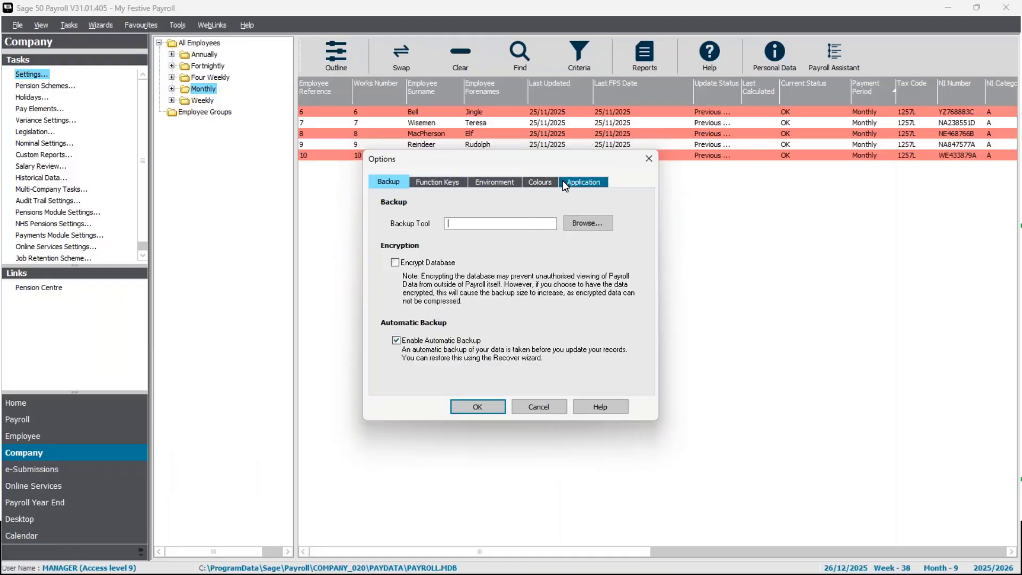
Step: View the colour palette for alternate employee lines in the colour options and dismiss it without choosing a colour
left_click(549, 183)
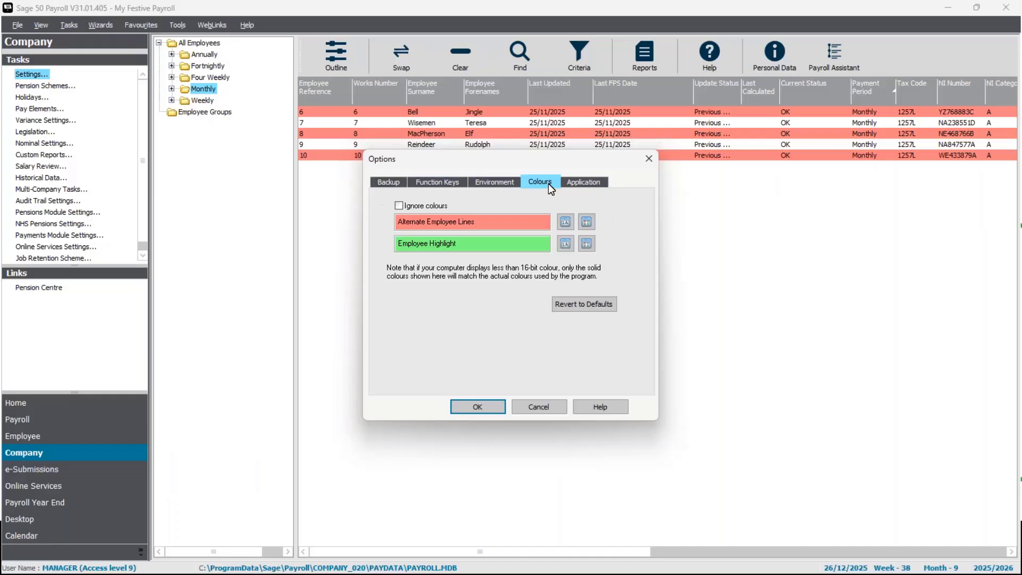
left_click(588, 222)
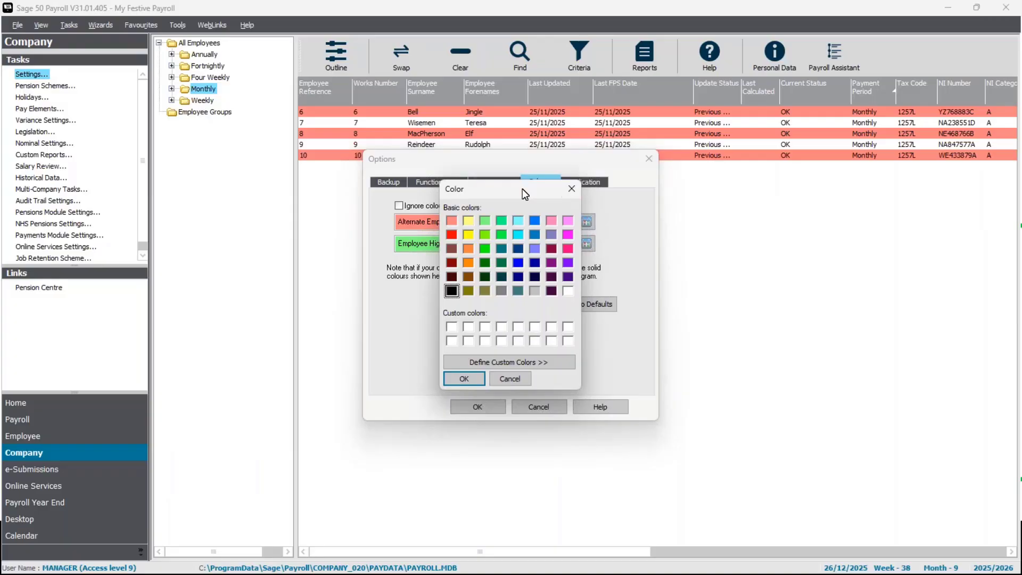
left_click_drag(522, 190, 535, 194)
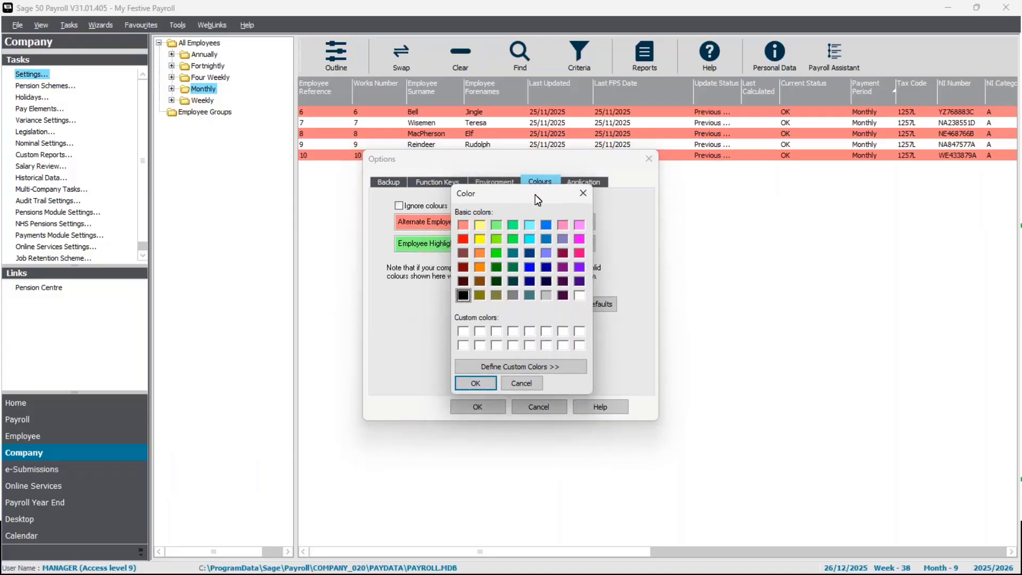
left_click(583, 193)
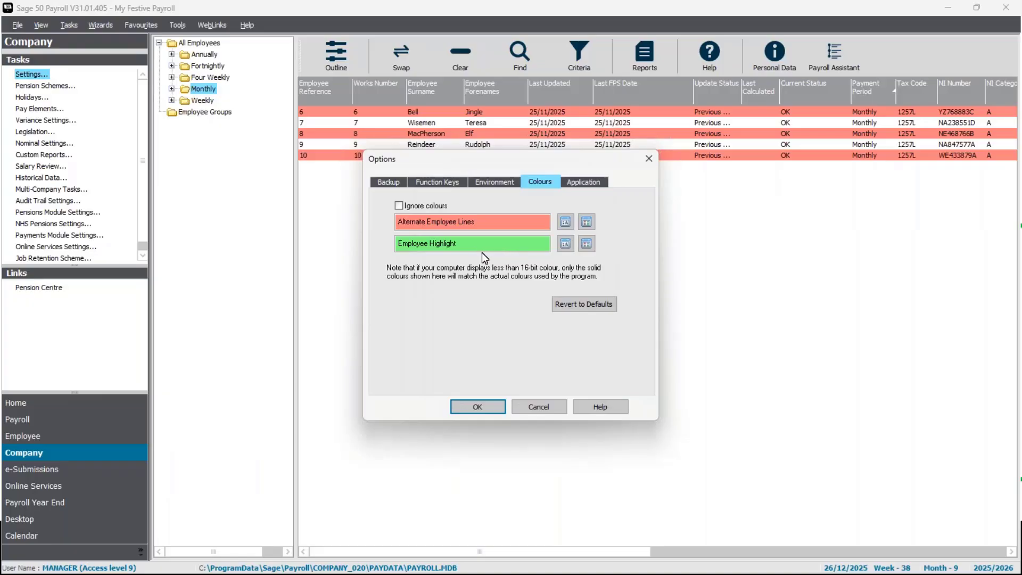
Step: View the custom colour choices for the employee highlight, dismiss them without choosing a colour and close the options
left_click(591, 243)
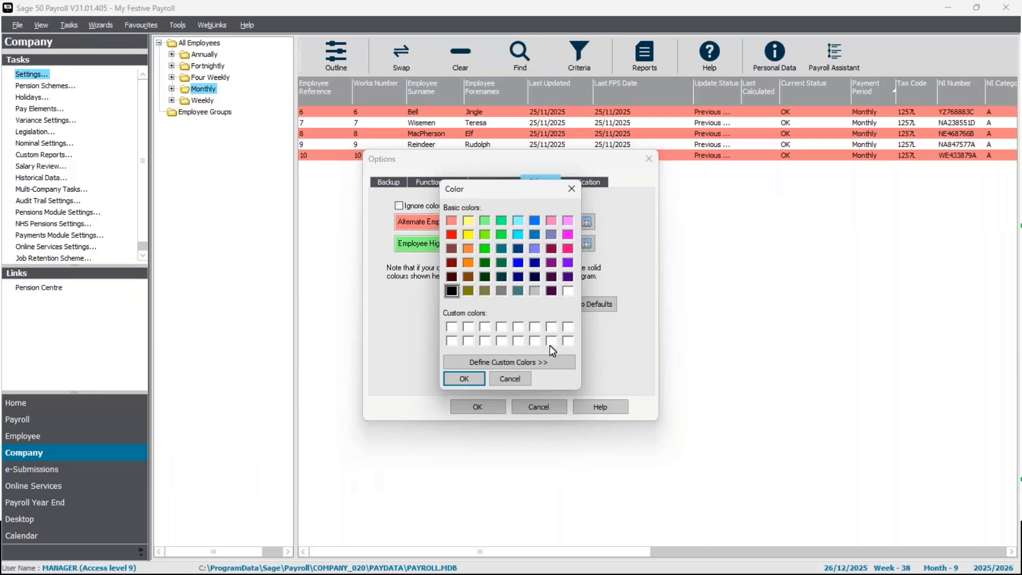
left_click(542, 362)
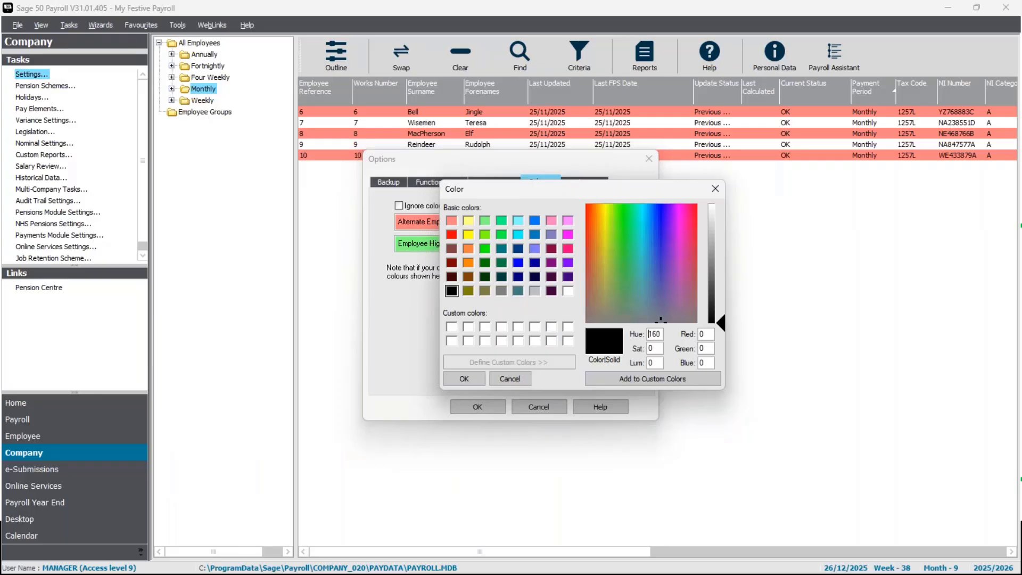
left_click(714, 190)
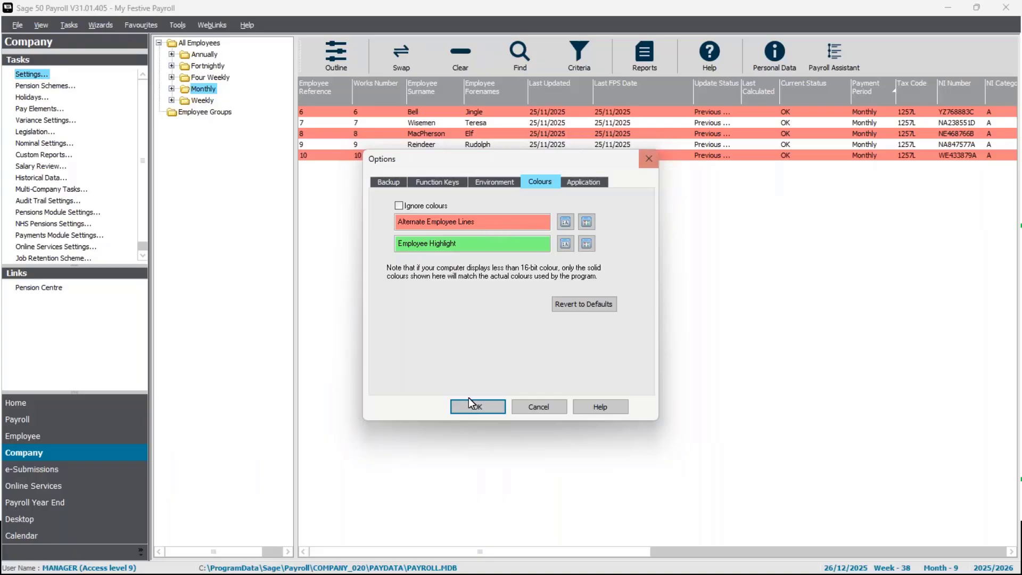
left_click(479, 407)
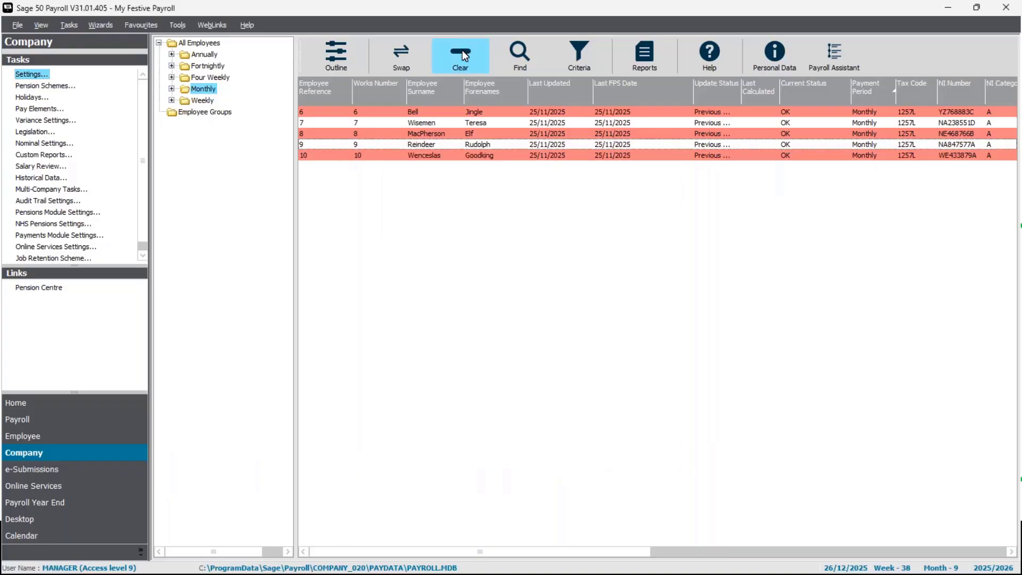
Step: Swap the employee selection to highlight every monthly employee, and clear the selection
left_click(465, 56)
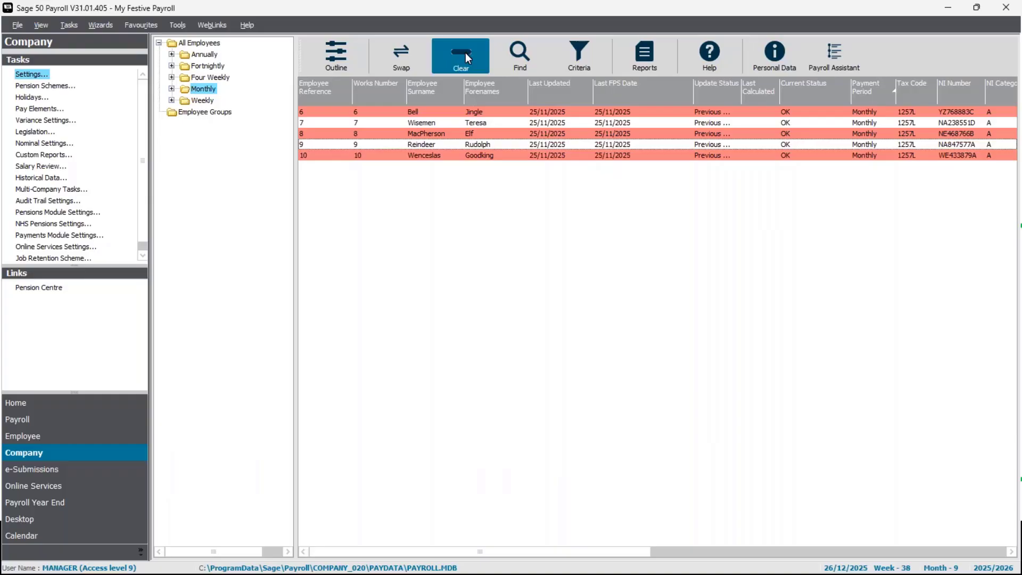
left_click(414, 57)
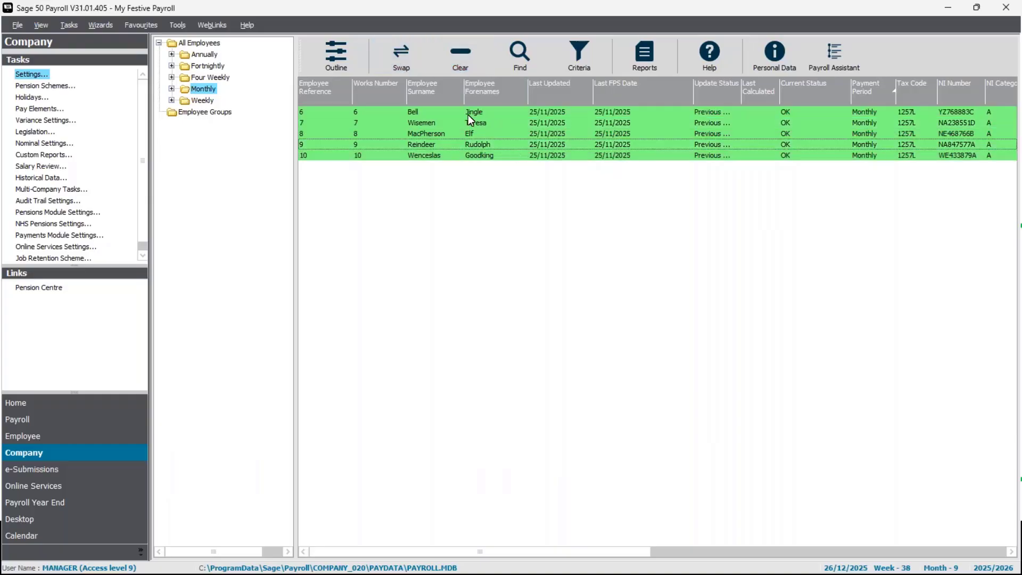
left_click(468, 60)
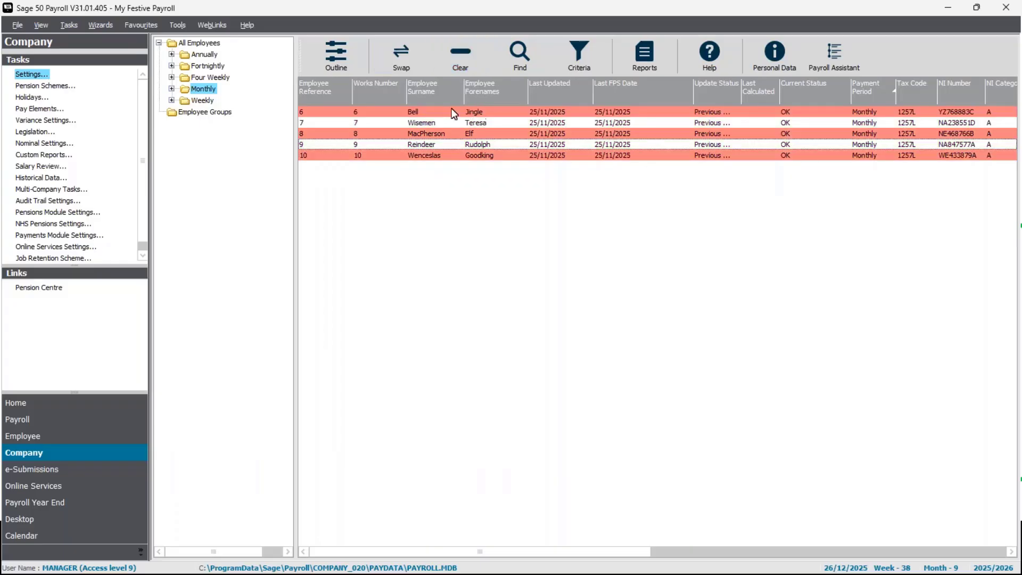
Step: Select the first four monthly employees individually, and clear the selection
left_click(433, 121)
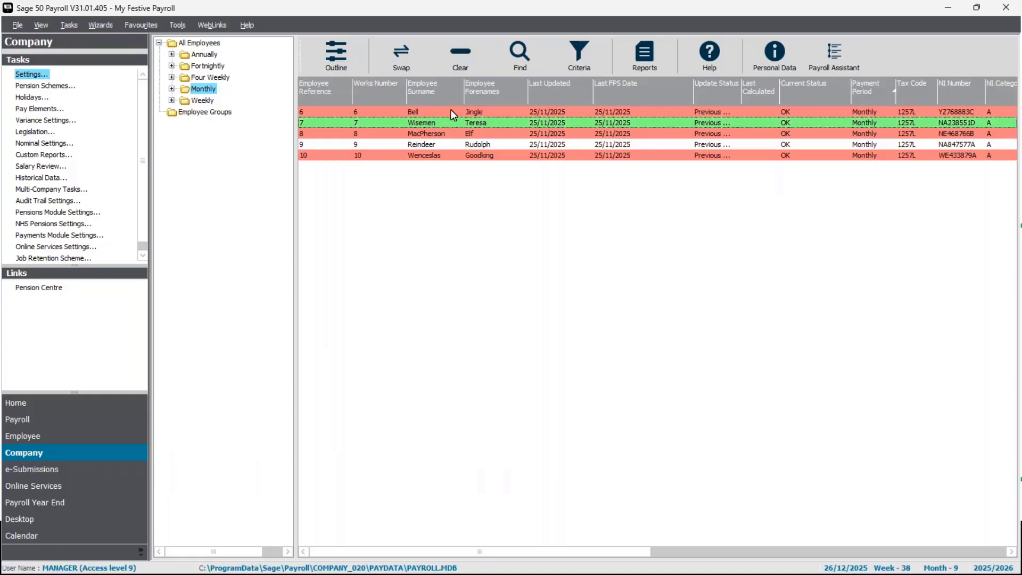
left_click(467, 142, "ctrl")
left_click(443, 134, "ctrl")
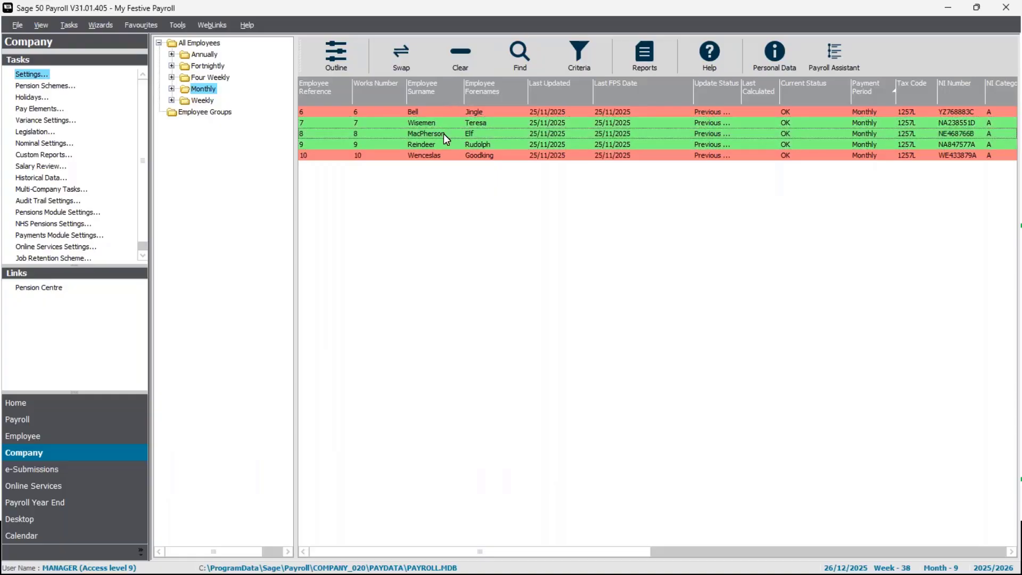
left_click(452, 114, "ctrl")
left_click(455, 53)
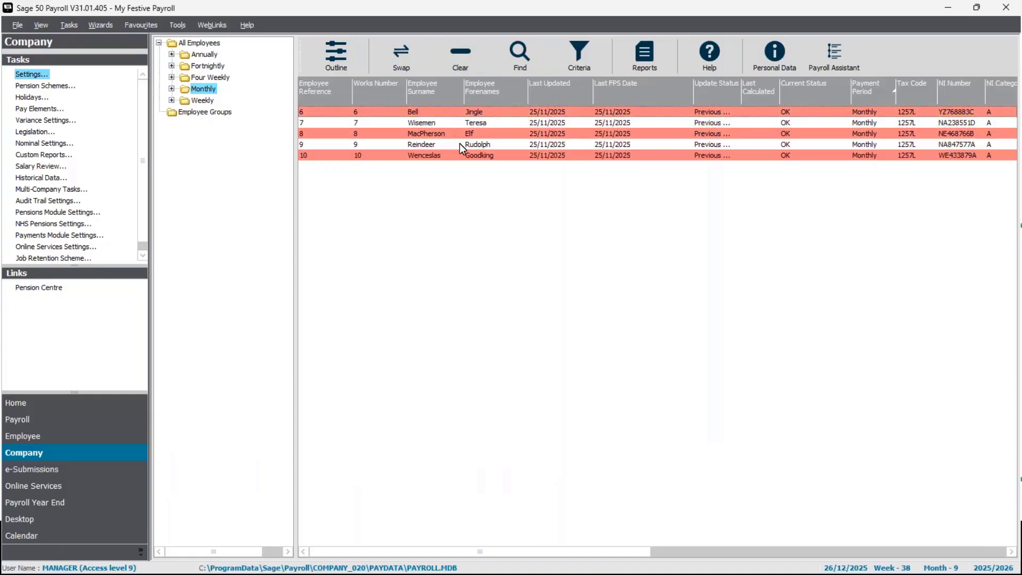
Step: Select all five monthly employees one by one, and clear the selection
left_click(427, 120)
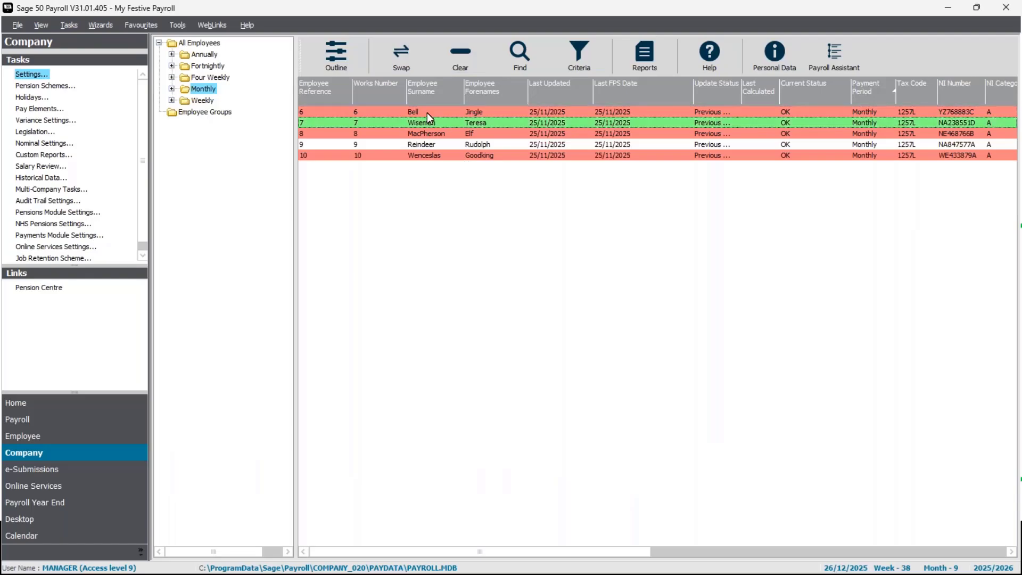
left_click(427, 113, "ctrl")
left_click(426, 134, "ctrl")
left_click(426, 145, "ctrl")
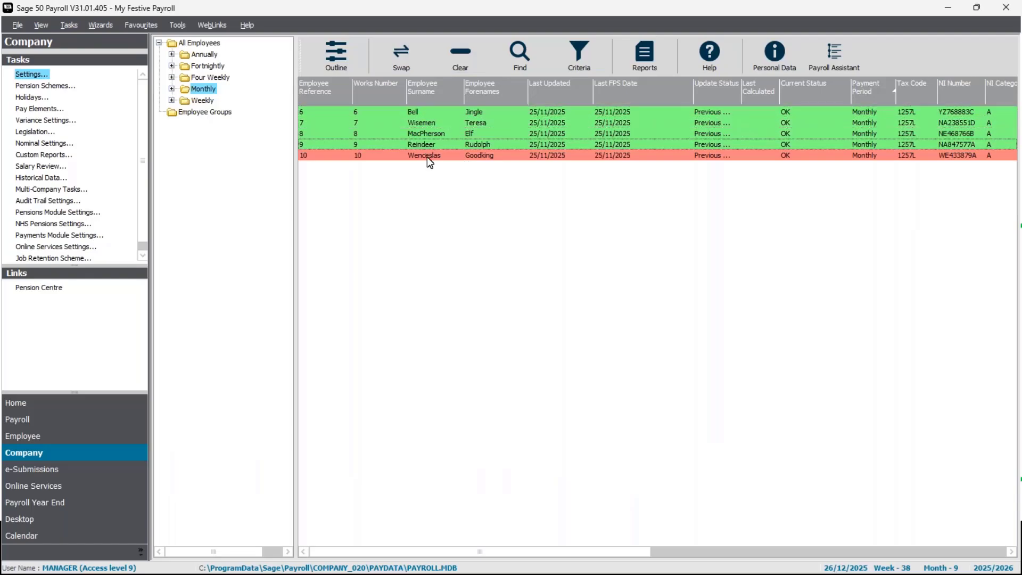
left_click(427, 155, "ctrl")
left_click(456, 62)
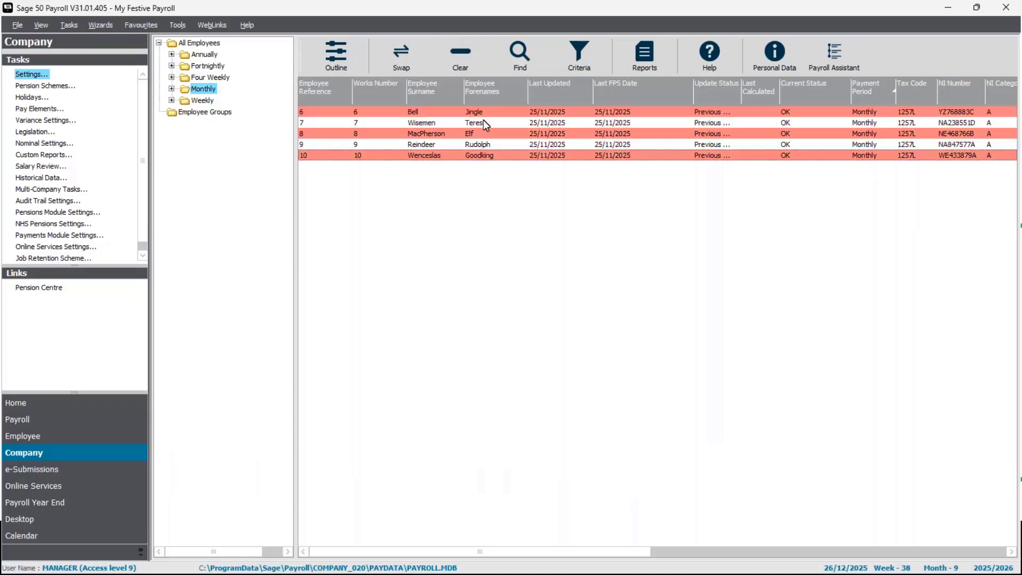
Step: Revert the employee list colours to their defaults in the program options and apply the change
left_click(47, 24)
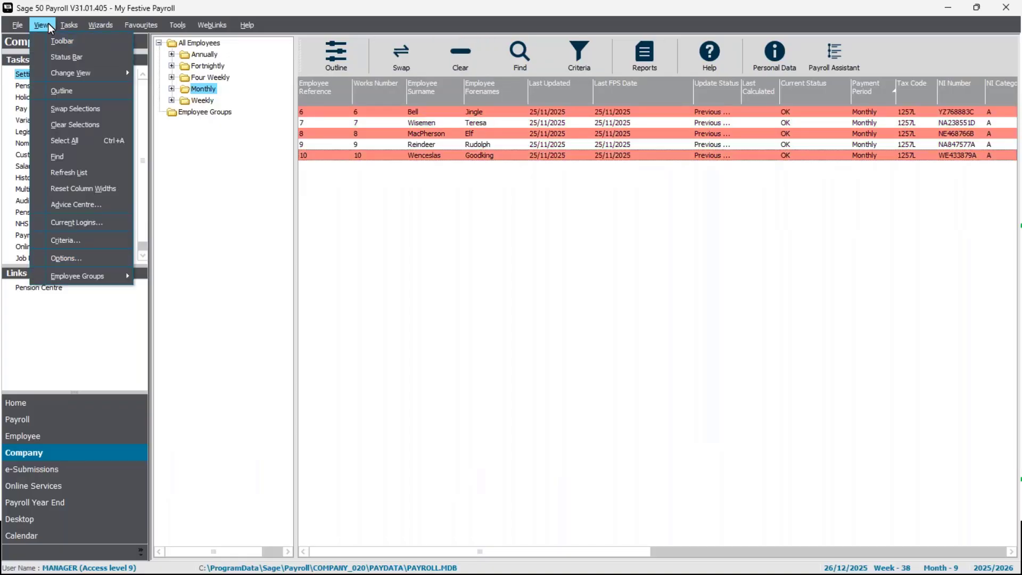
left_click(74, 260)
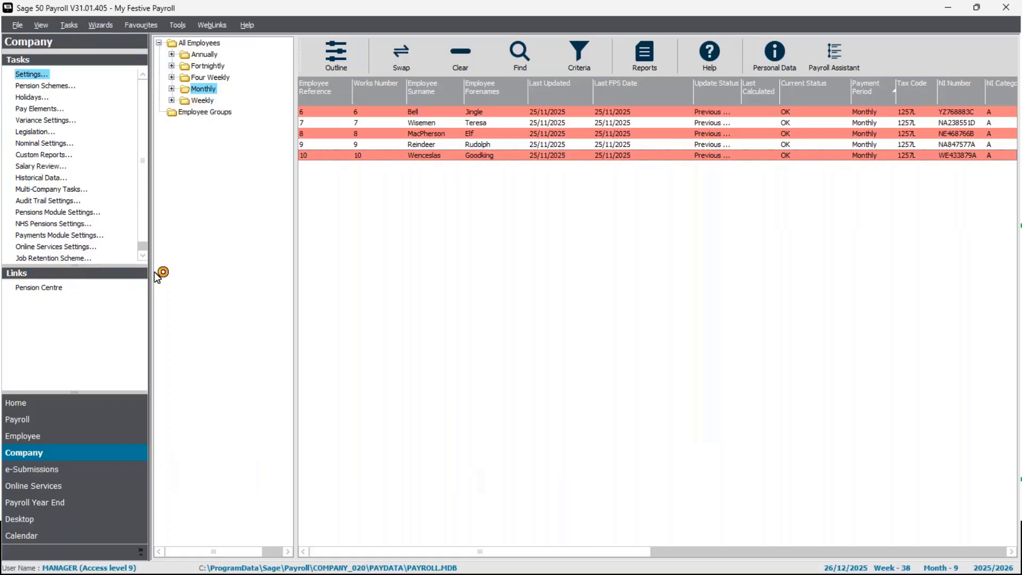
left_click(550, 180)
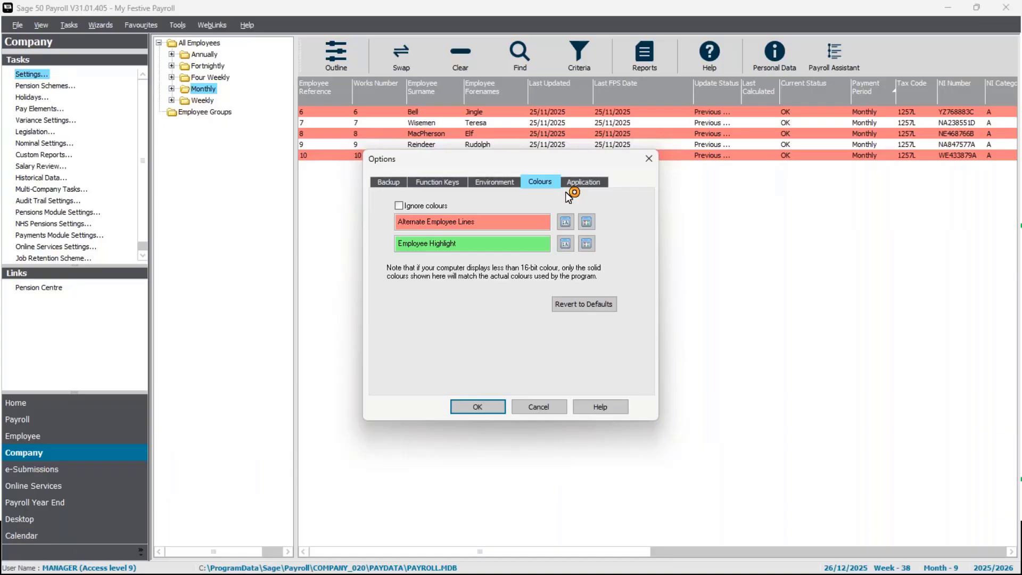
left_click(584, 306)
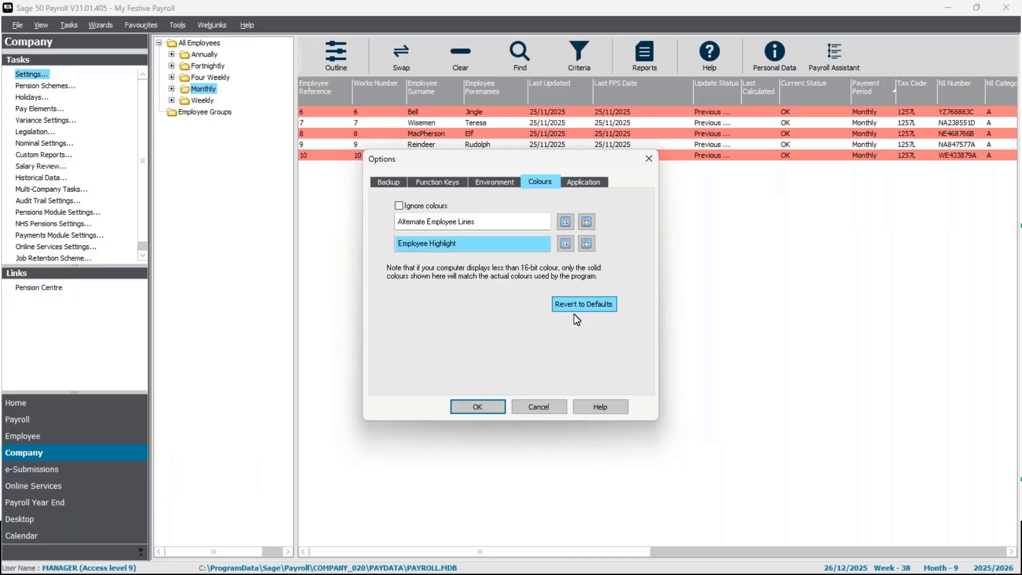
left_click(500, 407)
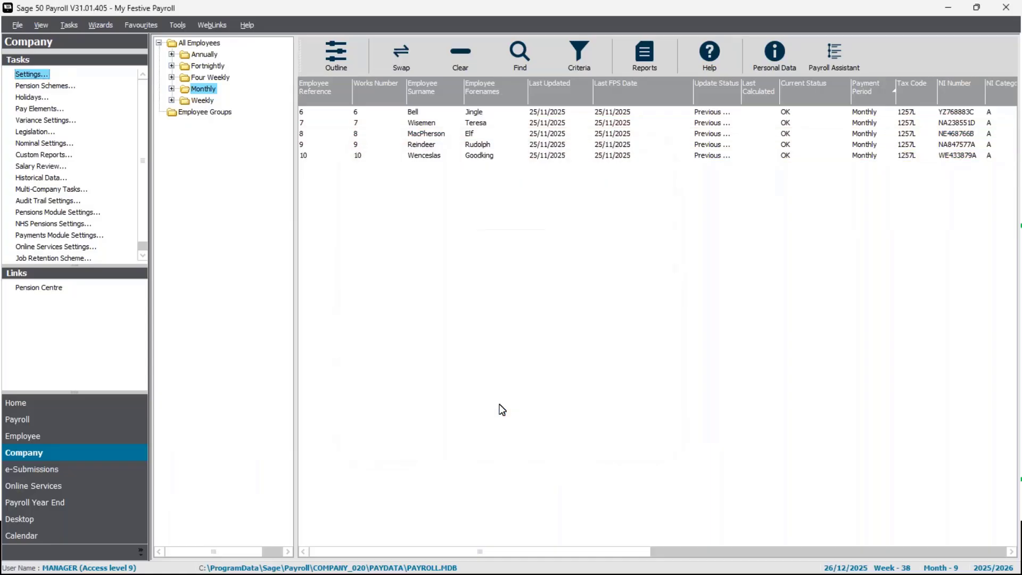
Step: Select and deselect the first two monthly employees to check the highlight colour
left_click(503, 114)
left_click(488, 124)
left_click(487, 123)
left_click(482, 114)
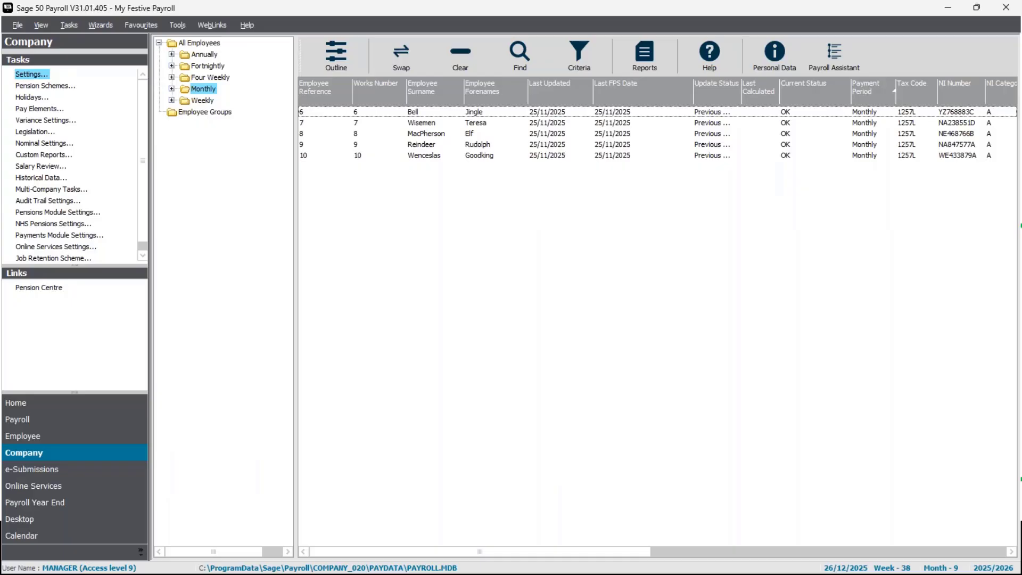
Step: Examine the Initial View choices in the environment options and close the options without changing them
left_click(45, 25)
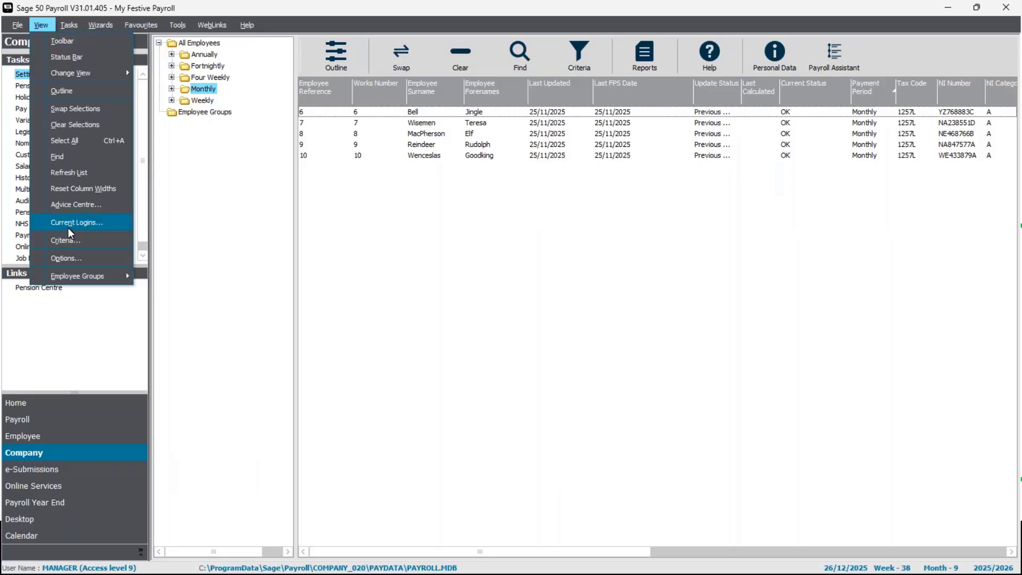
left_click(66, 259)
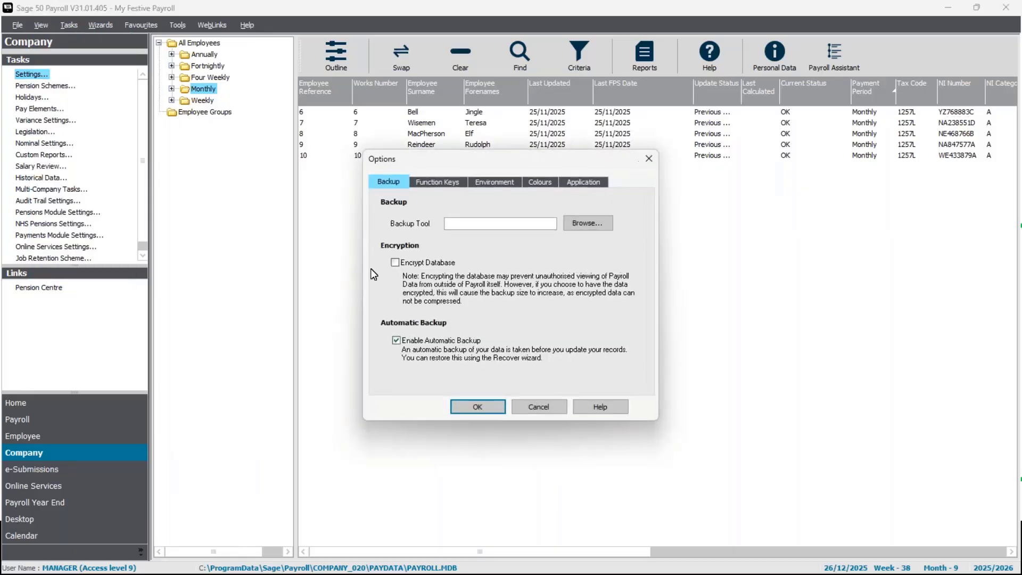
left_click(497, 184)
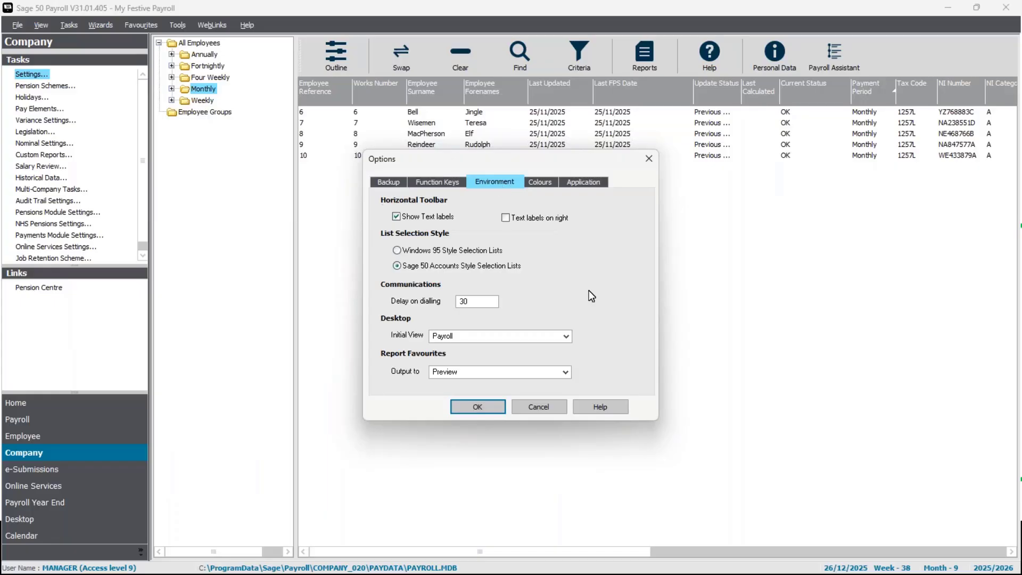
left_click(567, 337)
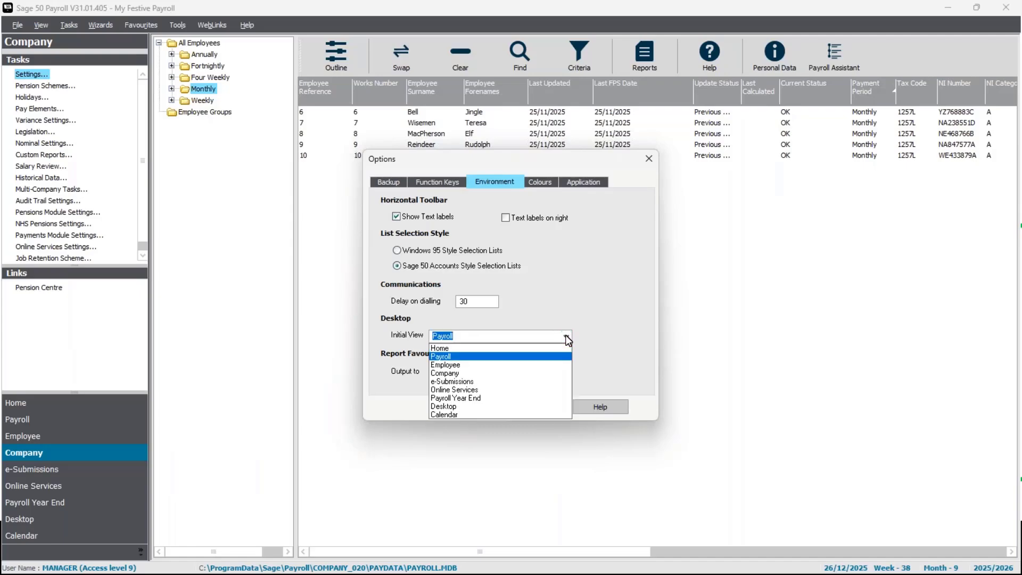
left_click(567, 337)
left_click(566, 337)
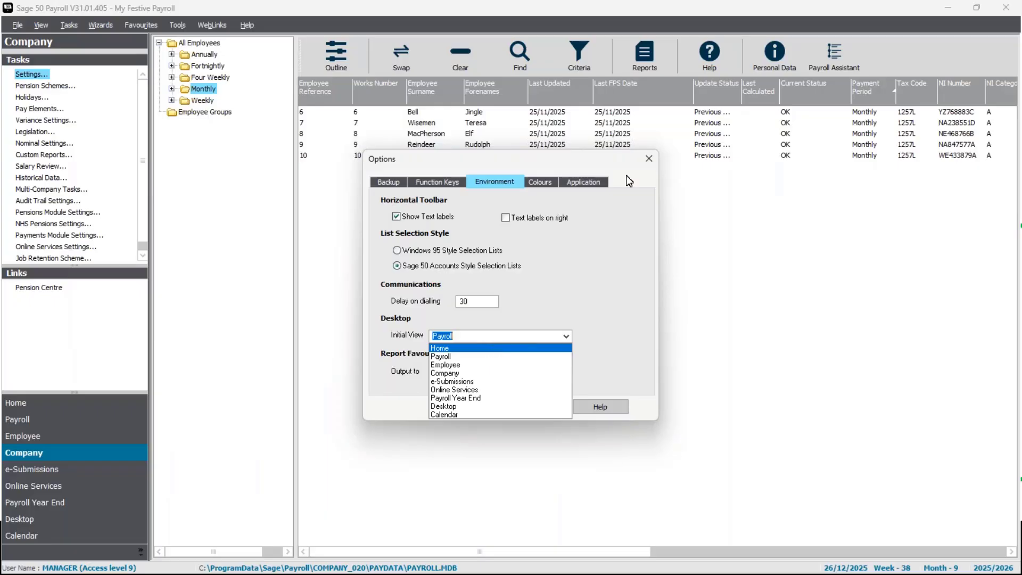
left_click(656, 164)
left_click(651, 159)
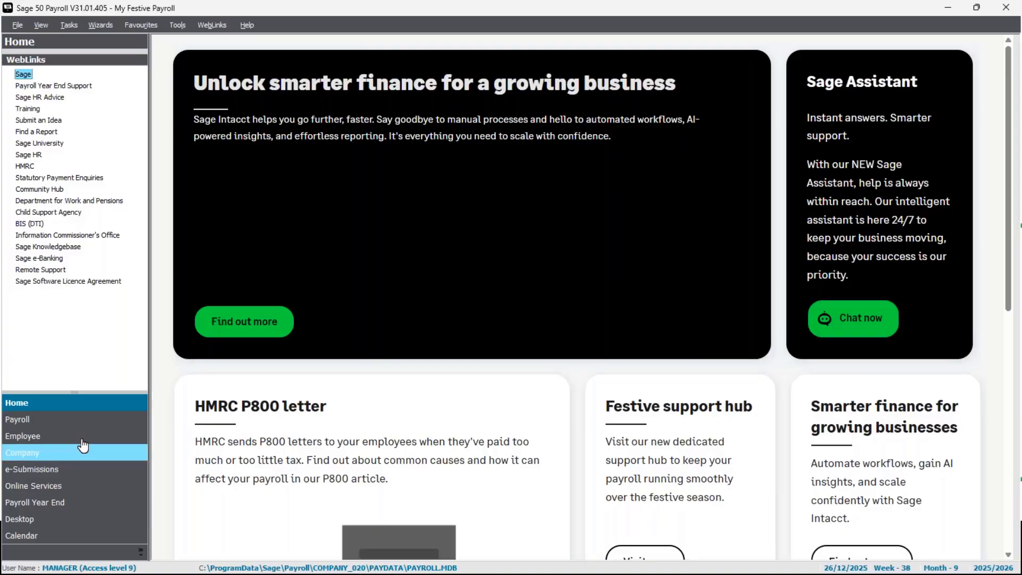
Step: Switch to the Payroll view, visit the Employee view and return to Payroll
left_click(53, 421)
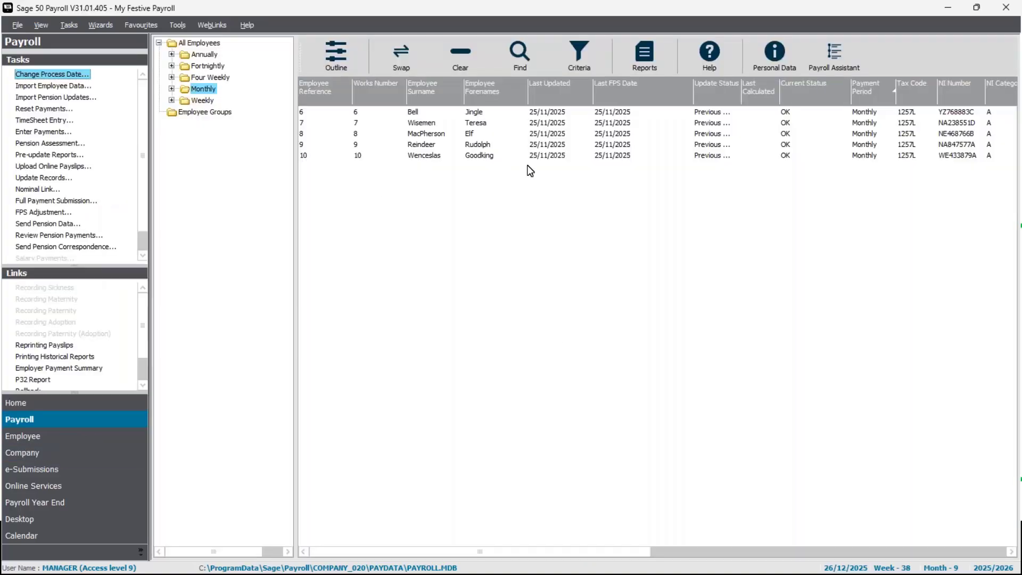
left_click(67, 439)
left_click(42, 420)
Step: Choose Payroll as the Initial View for the desktop in the environment options
left_click(42, 25)
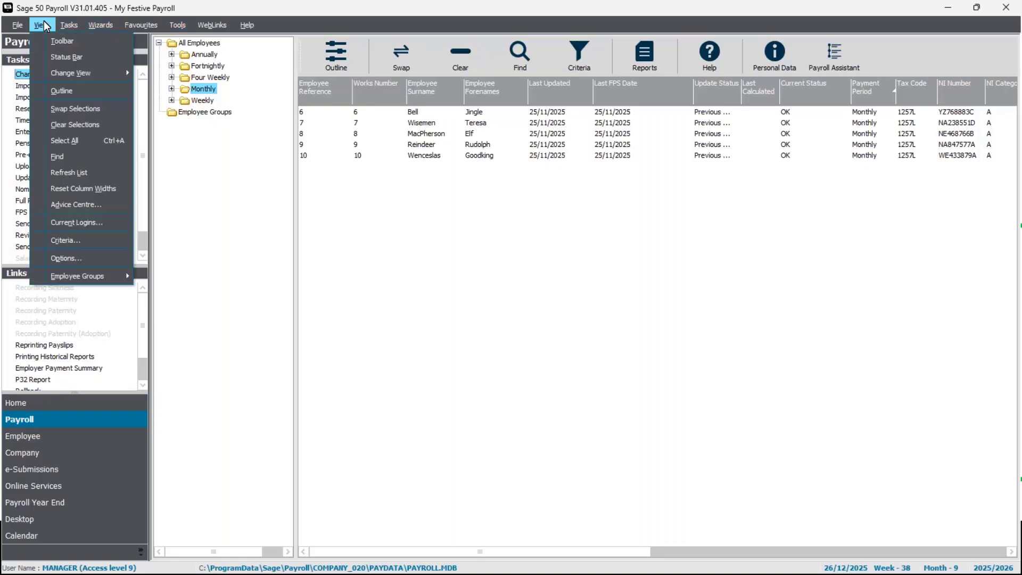
left_click(85, 260)
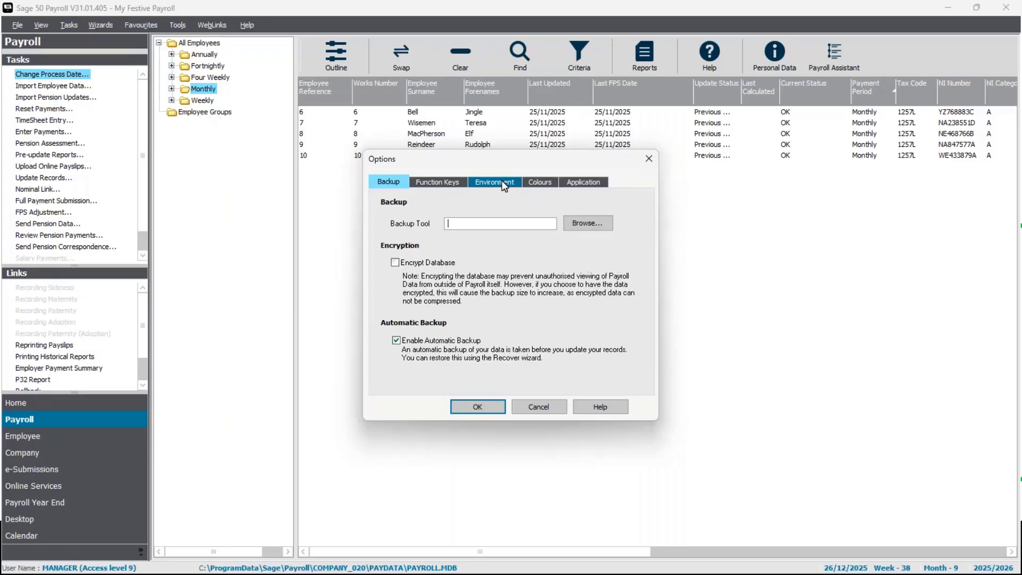
left_click(501, 181)
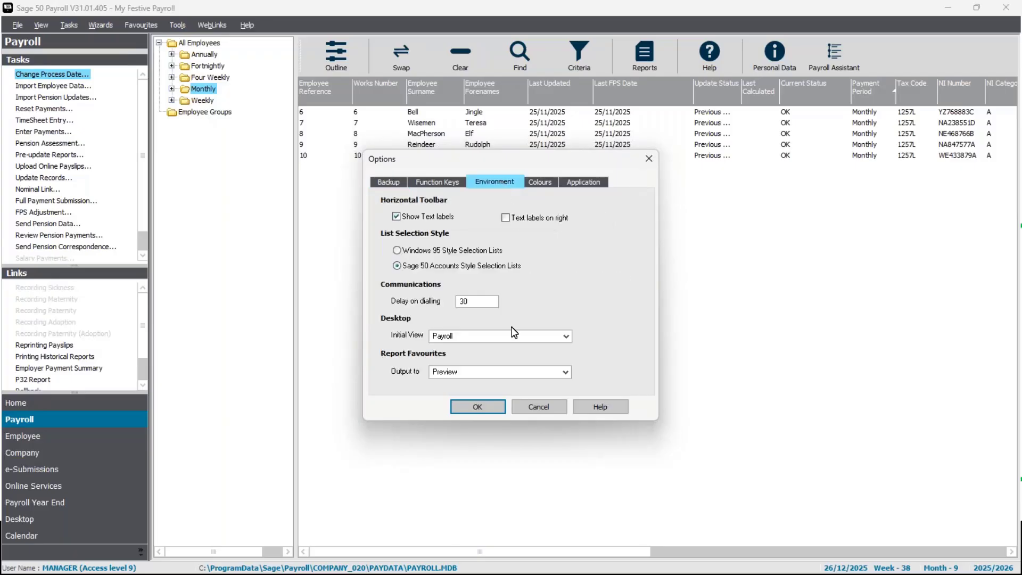
left_click(566, 337)
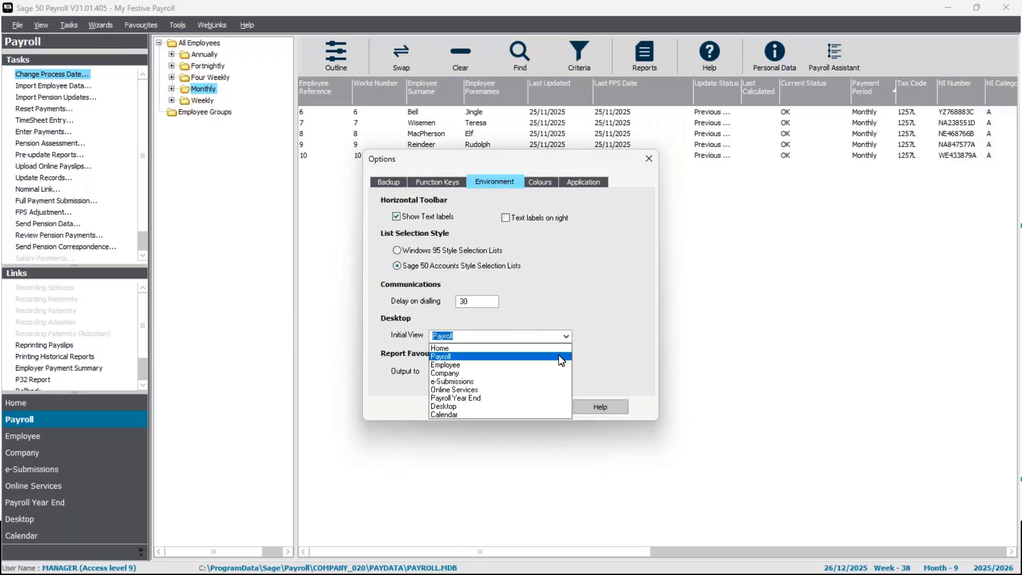
left_click(557, 355)
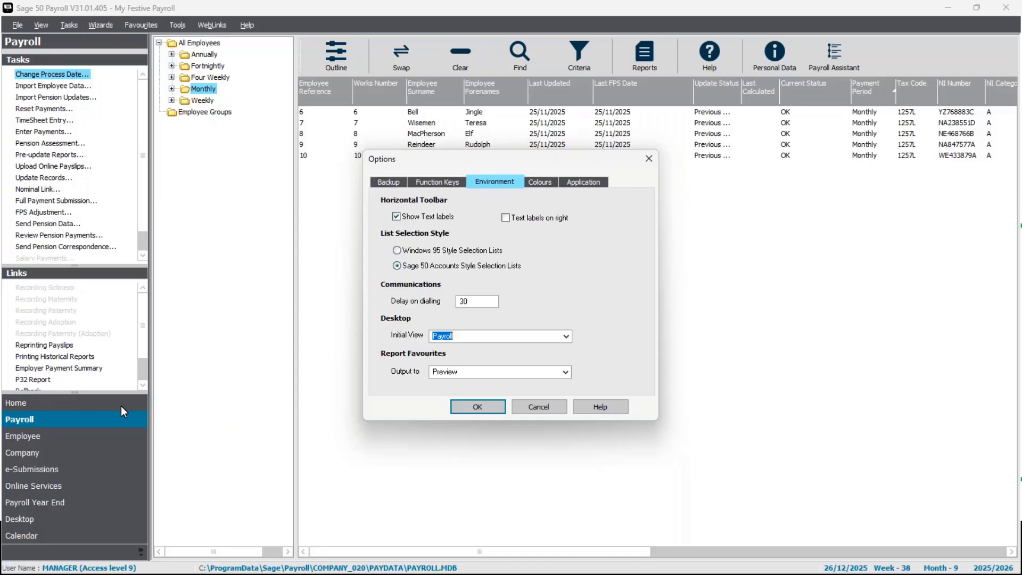
Step: Examine the web link command assigned to F5 in the function key options and test it by opening the tax calendar page
left_click(435, 185)
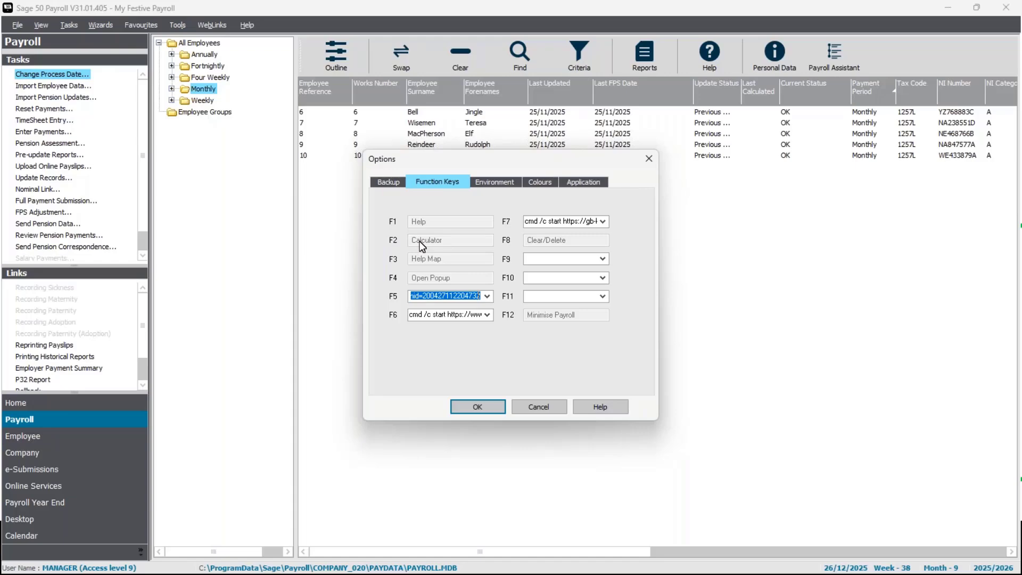
left_click(448, 296)
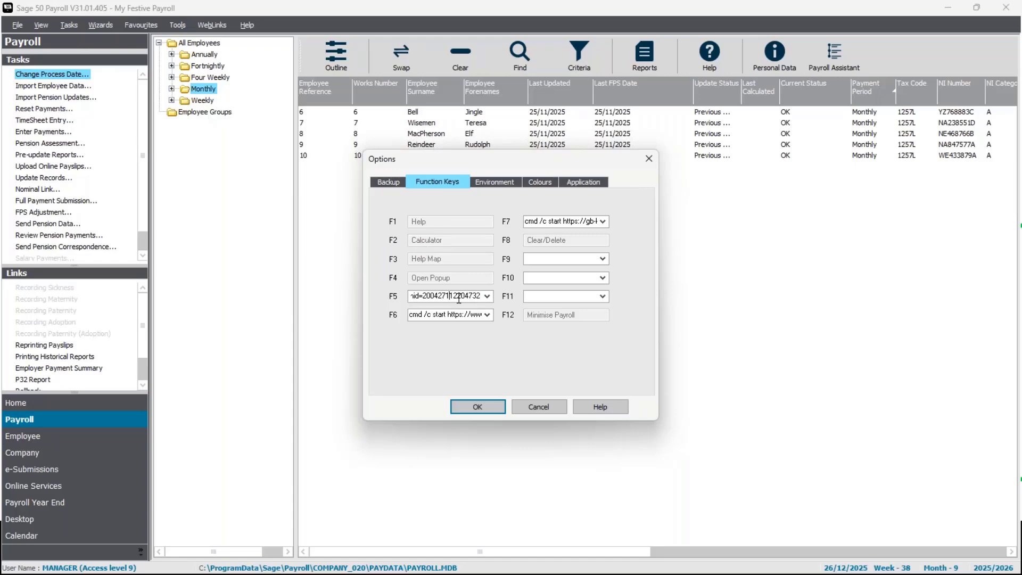
left_click_drag(475, 296, 375, 307)
left_click(441, 297)
left_click_drag(447, 296, 349, 305)
left_click(462, 296)
left_click(457, 296)
left_click(445, 297)
key("F5")
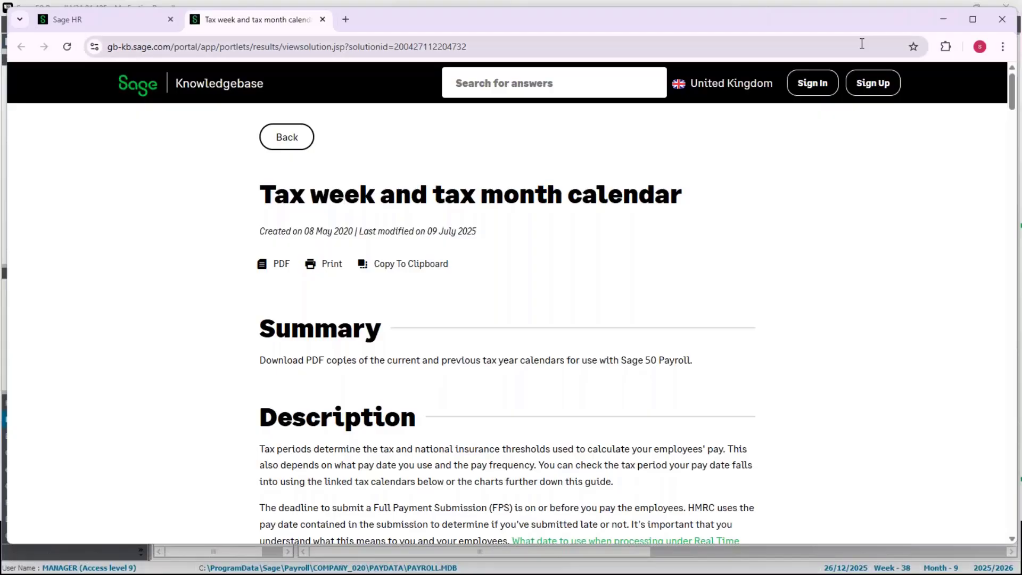
left_click(947, 19)
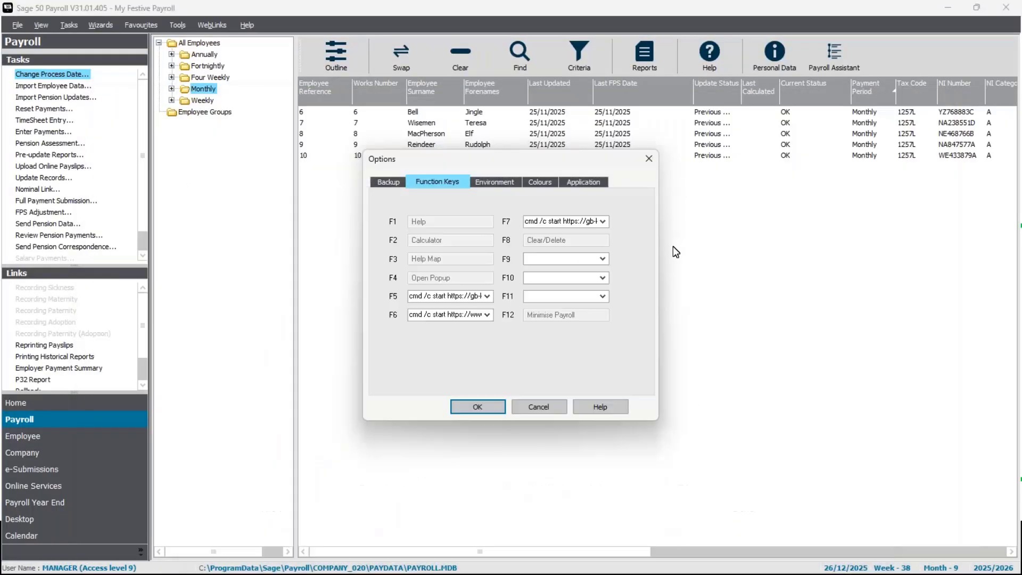
Step: Test the F6 assignment by opening its Christmas songs video, pause it, close the page and return to Sage 50 Payroll
key("F6")
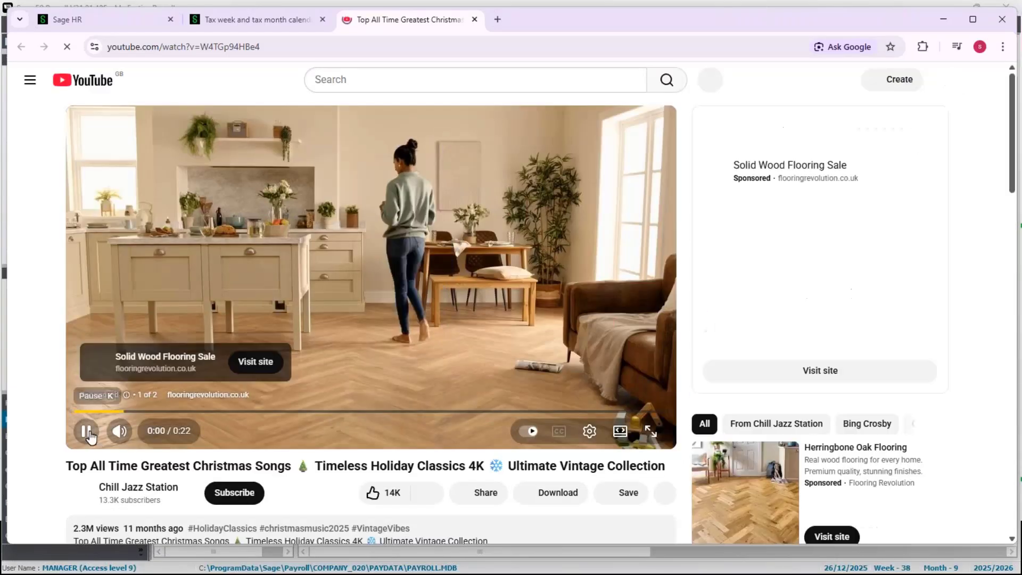
left_click(87, 432)
scroll(602, 381, "down", 1)
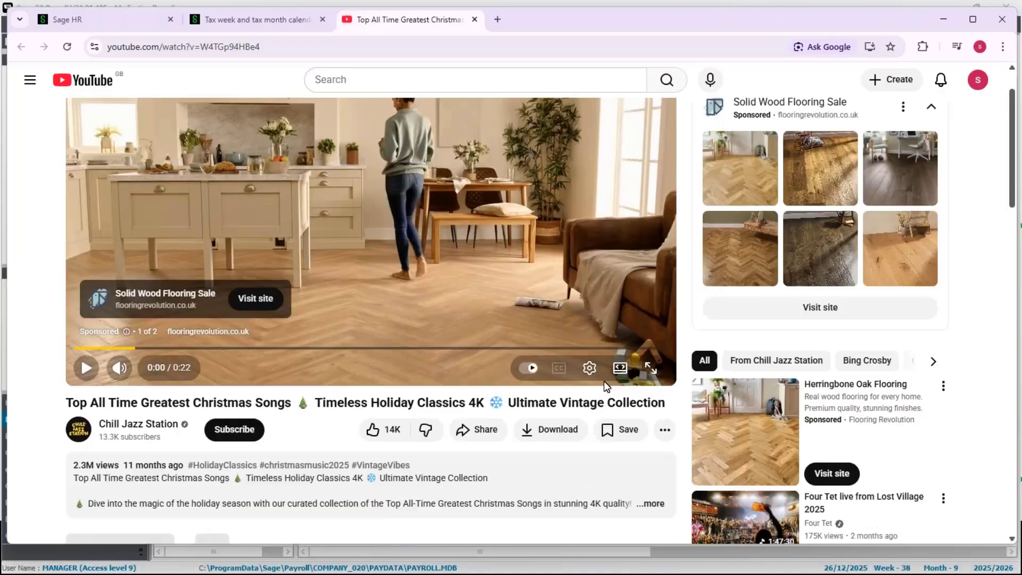
scroll(604, 381, "down", 3)
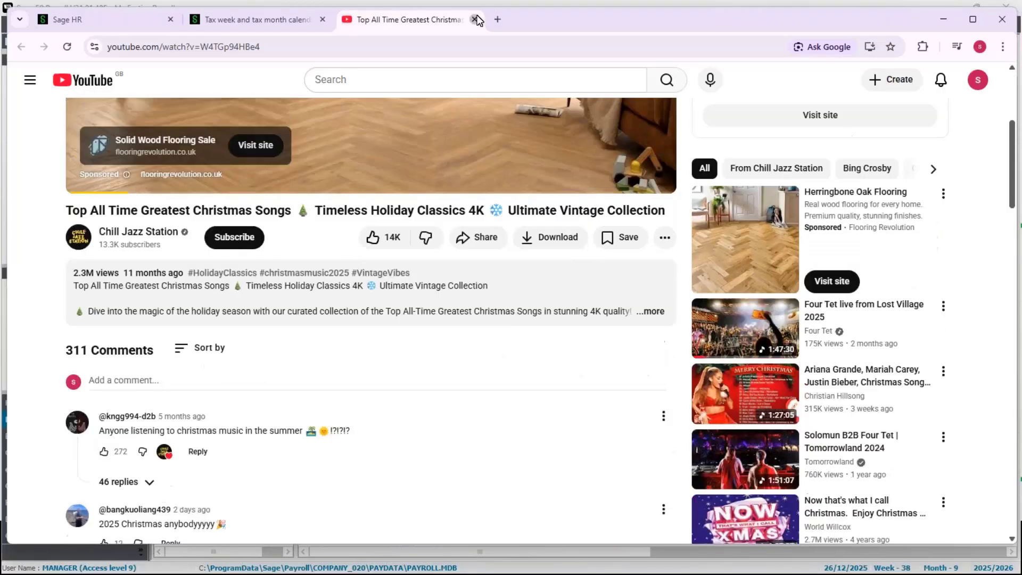
left_click(475, 19)
left_click(944, 20)
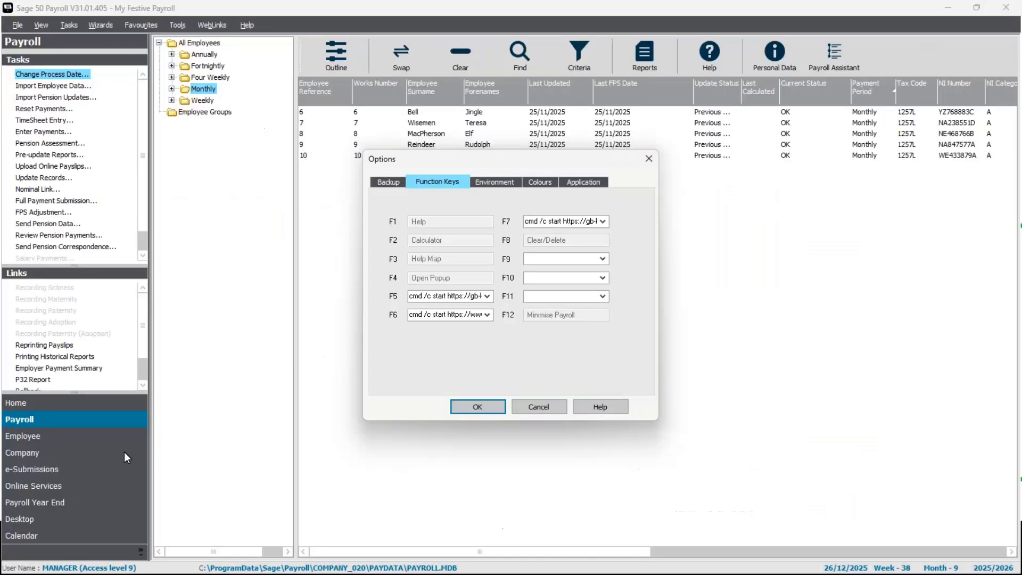
Step: Test the F7 assignment, browse the upcoming webinars on the Sage 50 Payroll webinars page, close it and return to Sage 50 Payroll
key("F7")
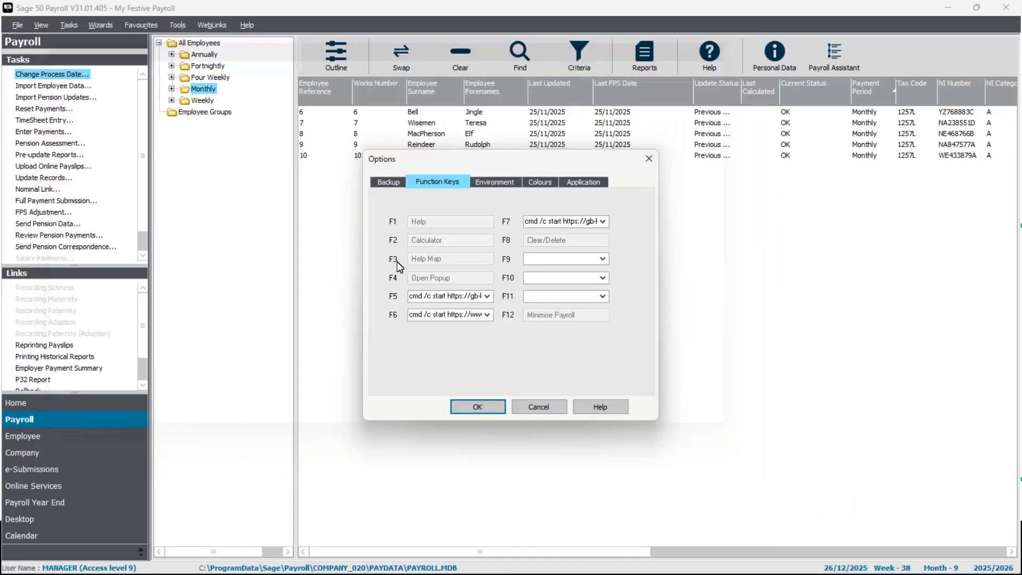
scroll(470, 289, "down", 10)
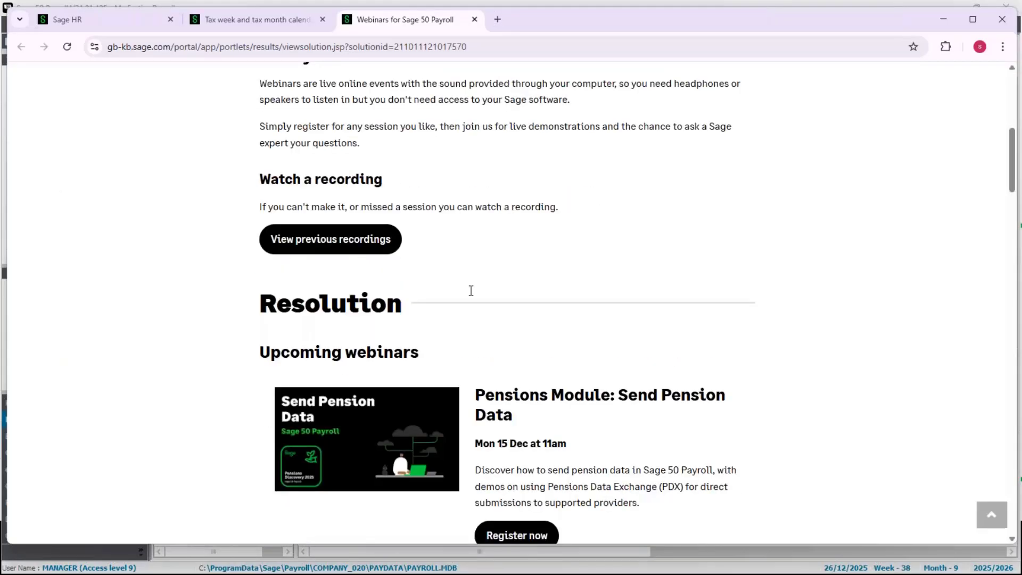
scroll(466, 289, "down", 8)
scroll(379, 264, "up", 20)
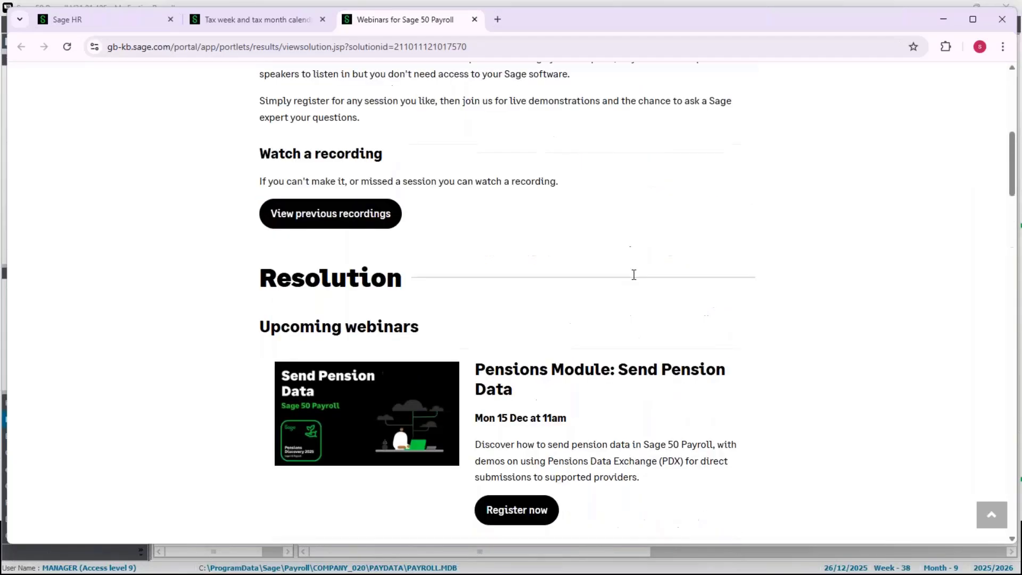
scroll(624, 293, "down", 15)
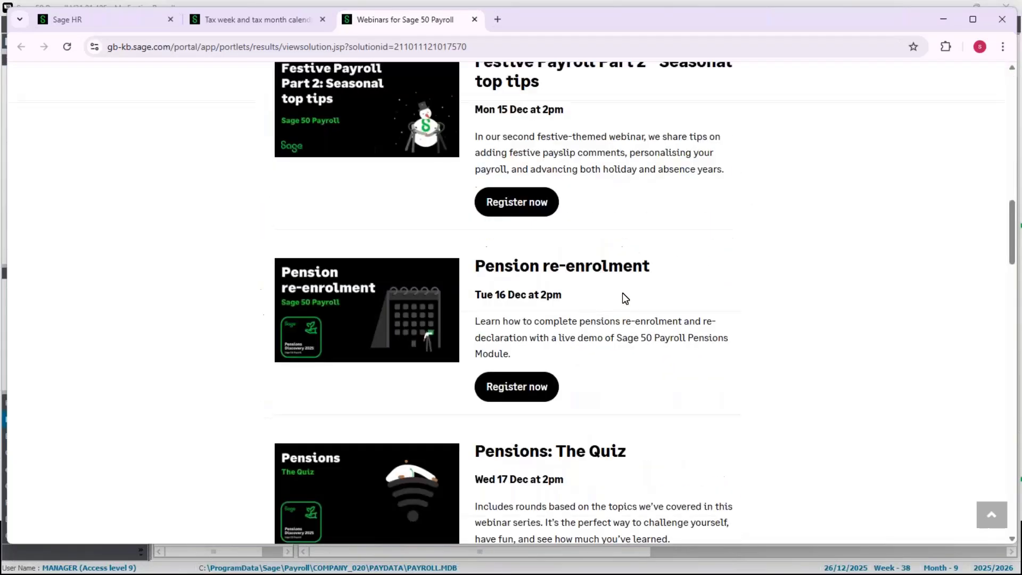
scroll(629, 287, "down", 20)
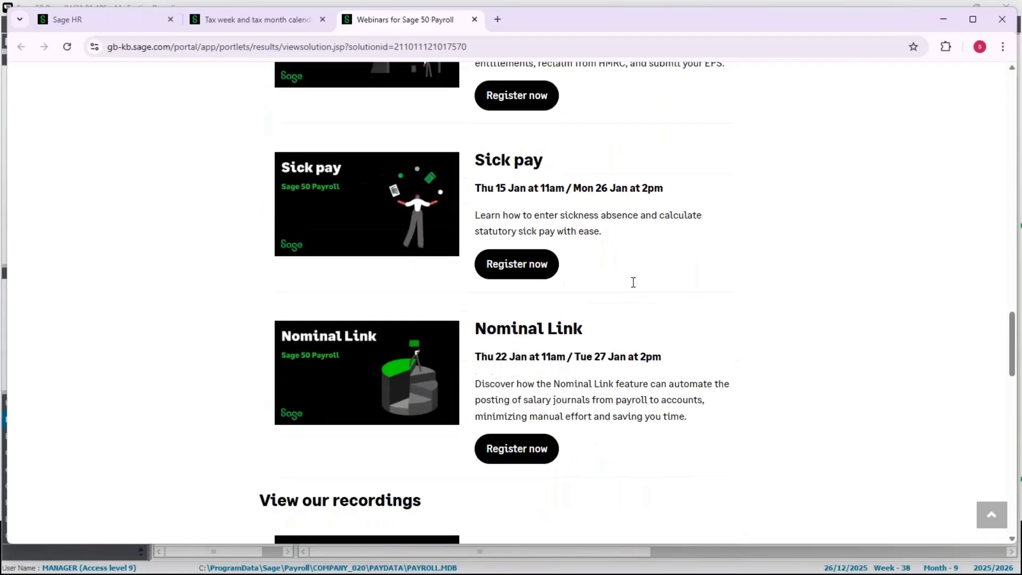
scroll(630, 285, "down", 3)
scroll(628, 282, "up", 20)
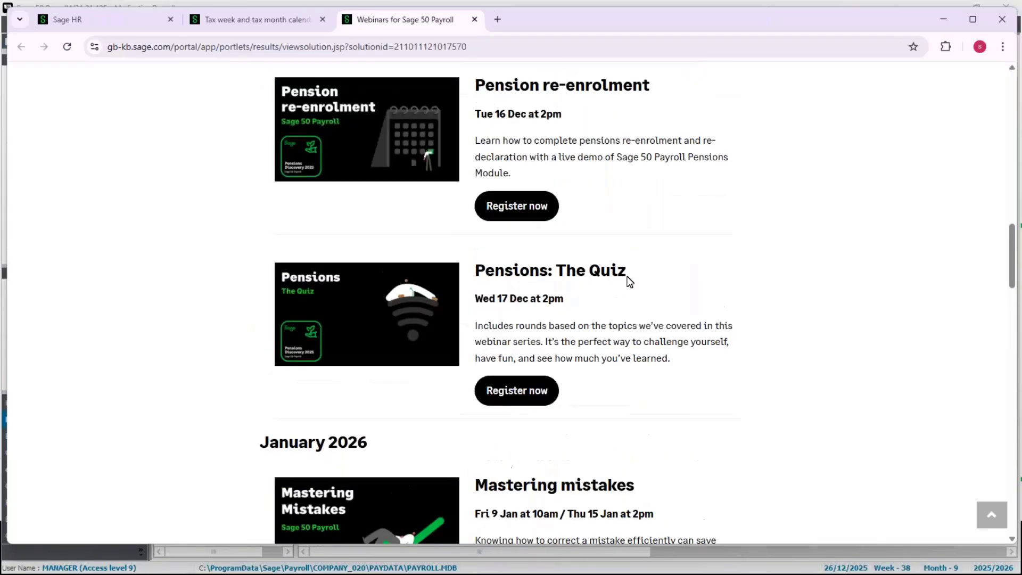
left_click(474, 20)
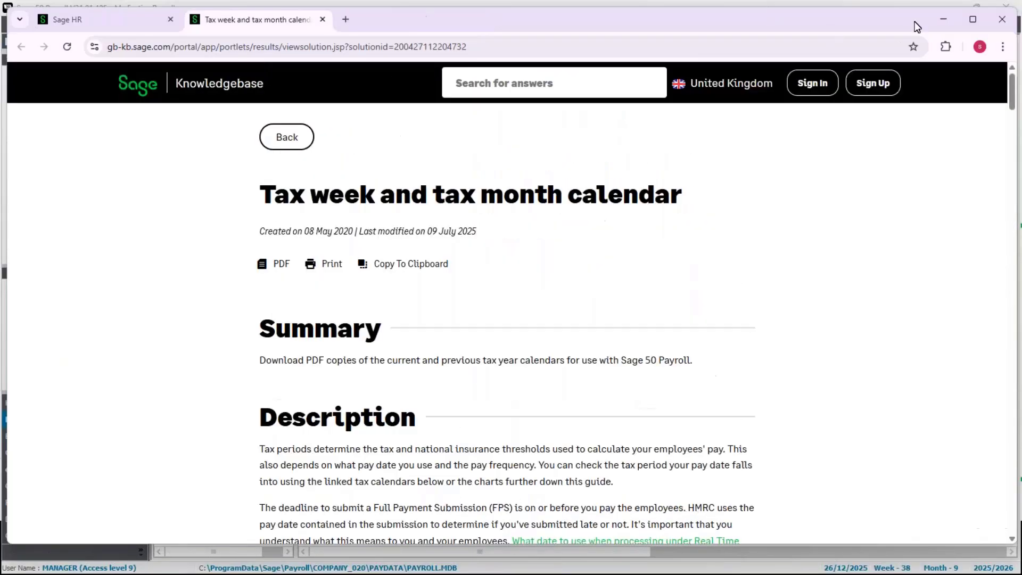
left_click(951, 20)
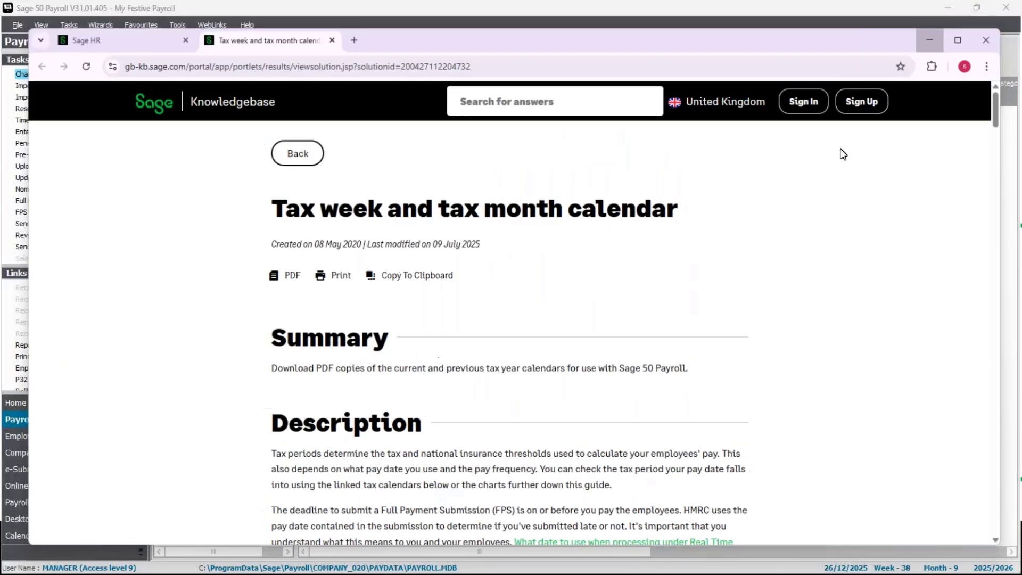
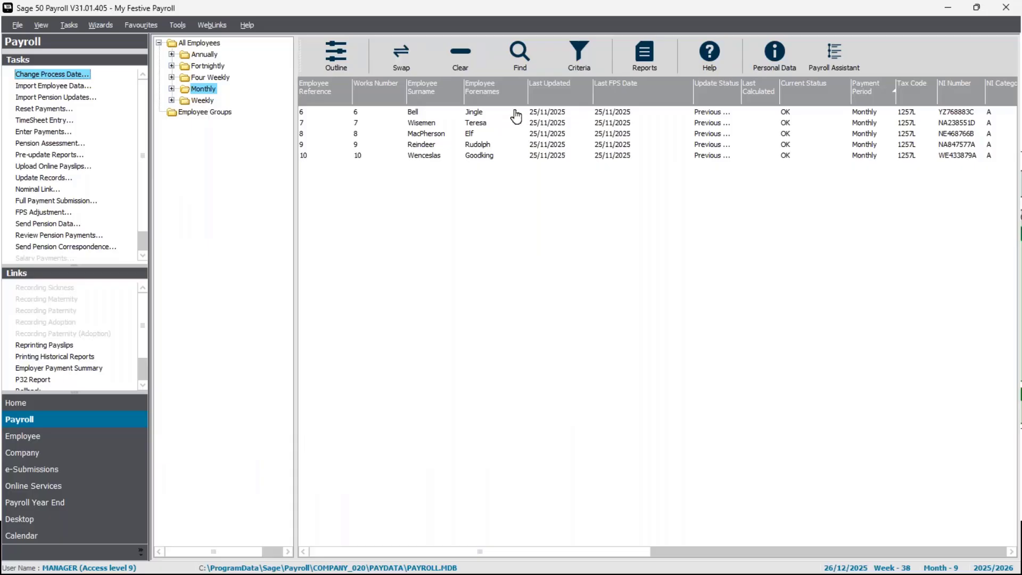
Step: Set the payroll process date to 25/12/2025
type("25/12/2025")
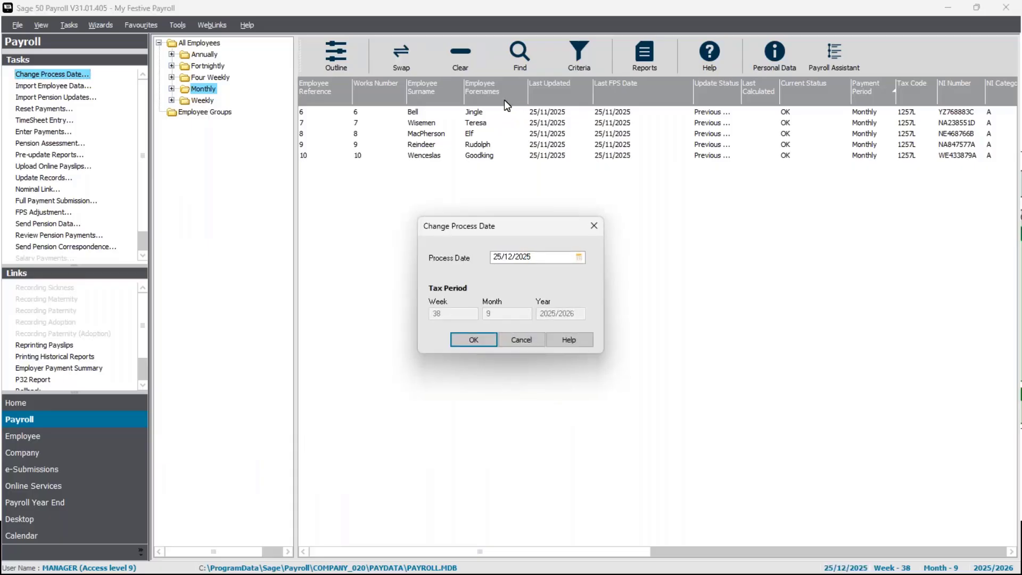
key("Return")
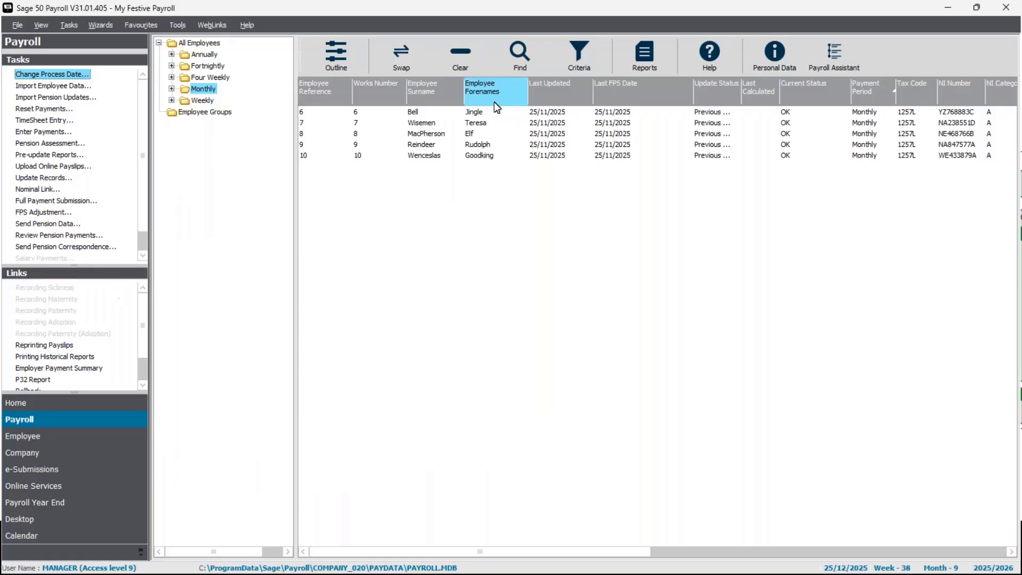
Step: Save the payslip comment "Happy holidays [first name], thanks for all the hard work!" in the first monthly employee's analysis details and close the record
left_click(471, 114)
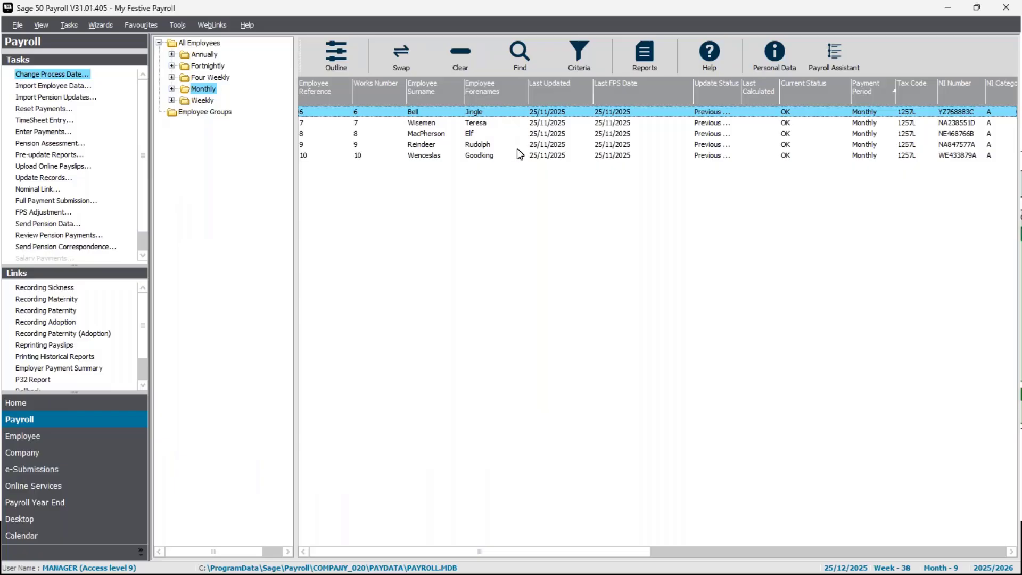
right_click(474, 118)
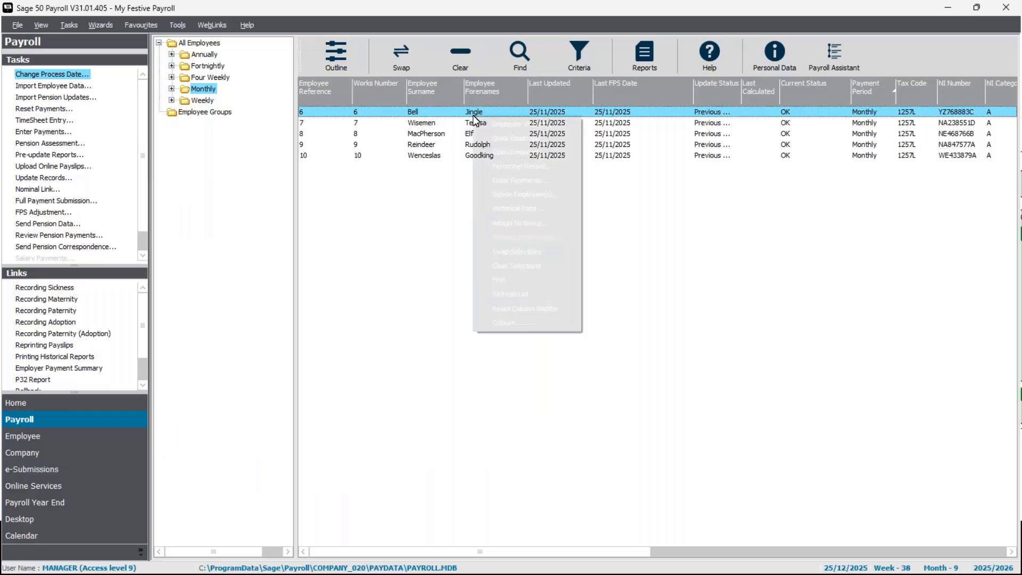
left_click(514, 152)
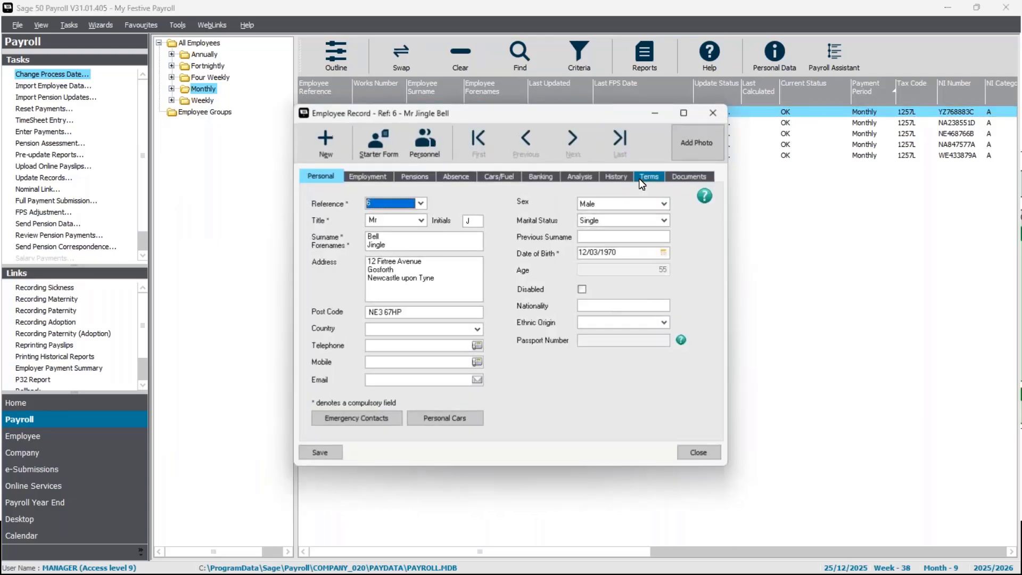
left_click(580, 176)
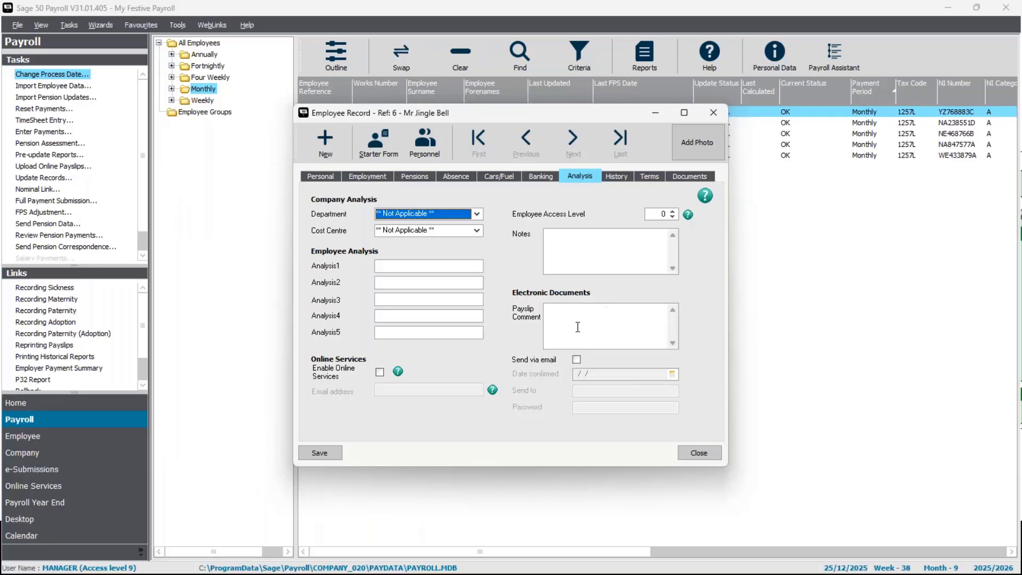
left_click(599, 320)
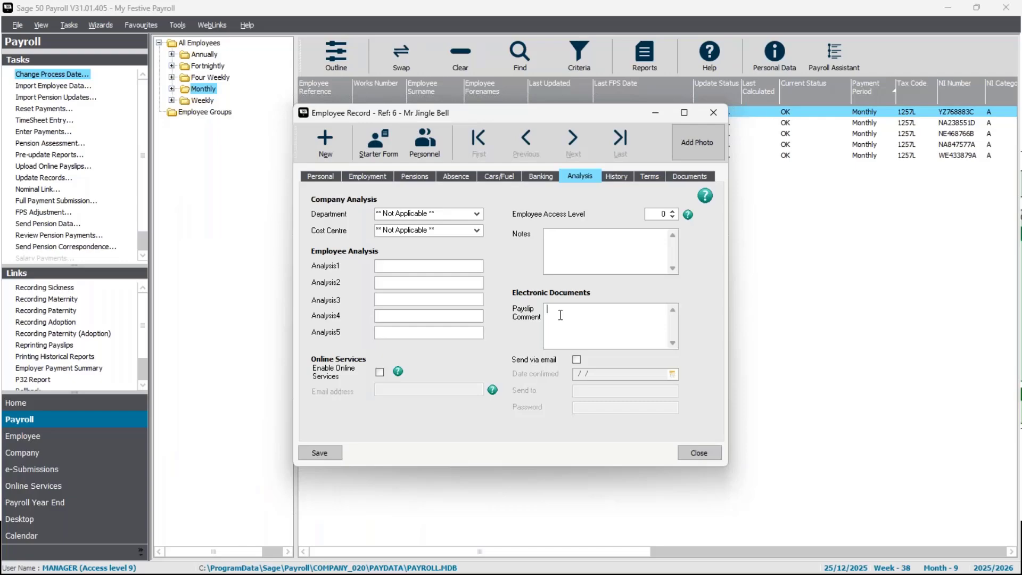
type("M")
key("BackSpace")
type("Happy holidays Jingle, thanks for all the hard work!")
left_click(331, 447)
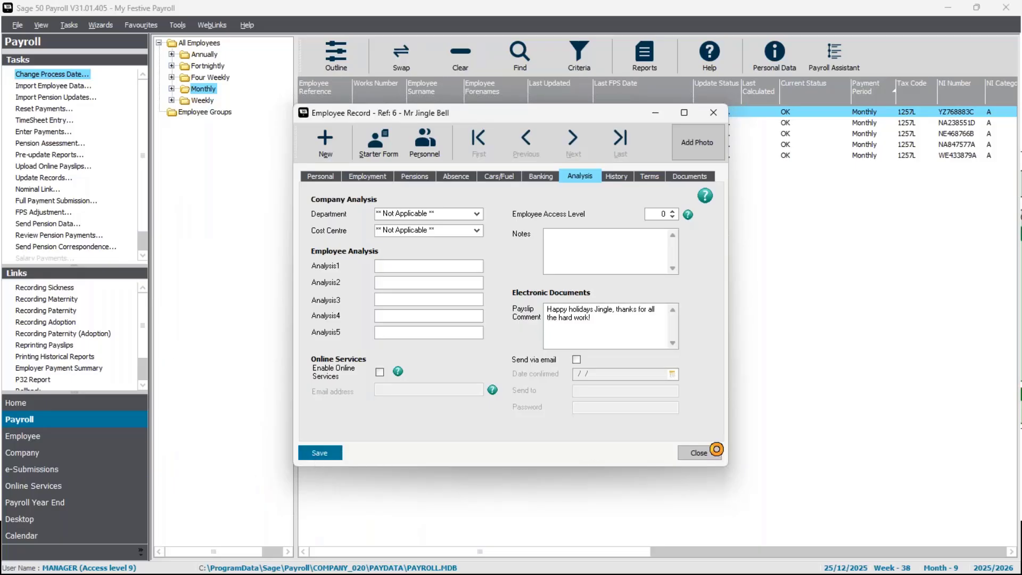
left_click(699, 453)
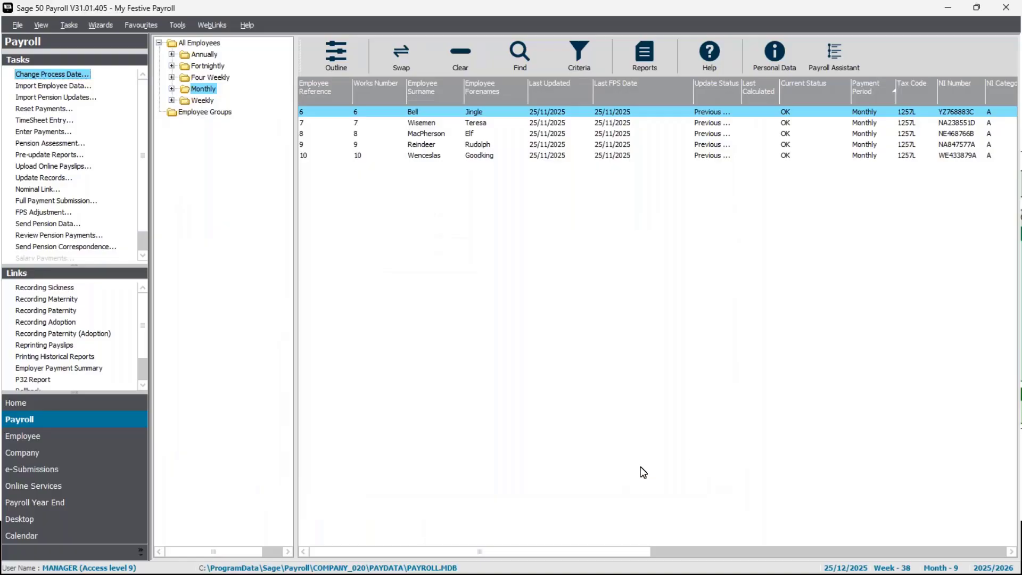
Step: Preview the Laser (2 per A4 sheet) payslip to check the comment, and close the preview and the pre-update reports
left_click(51, 155)
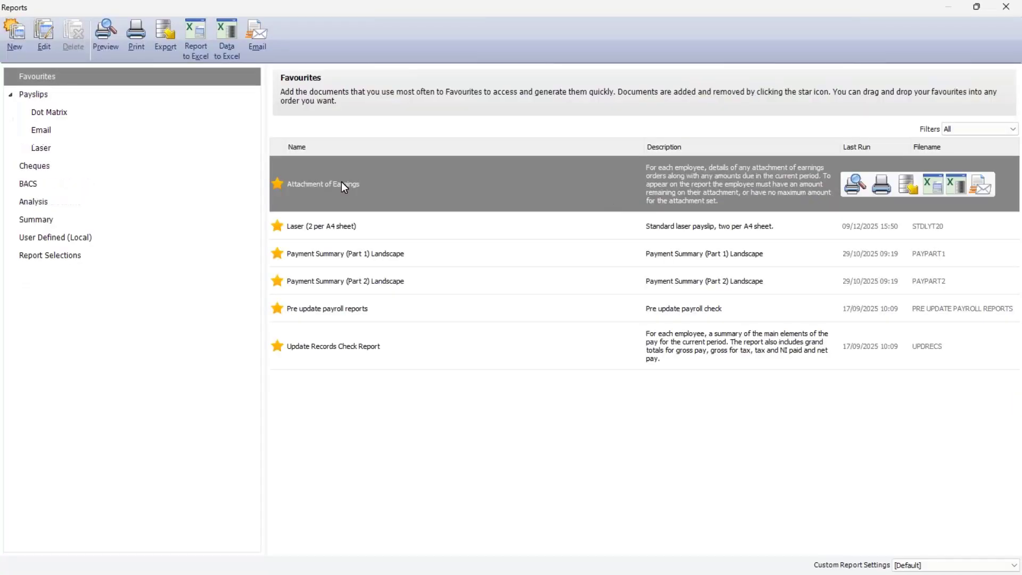
left_click(357, 237)
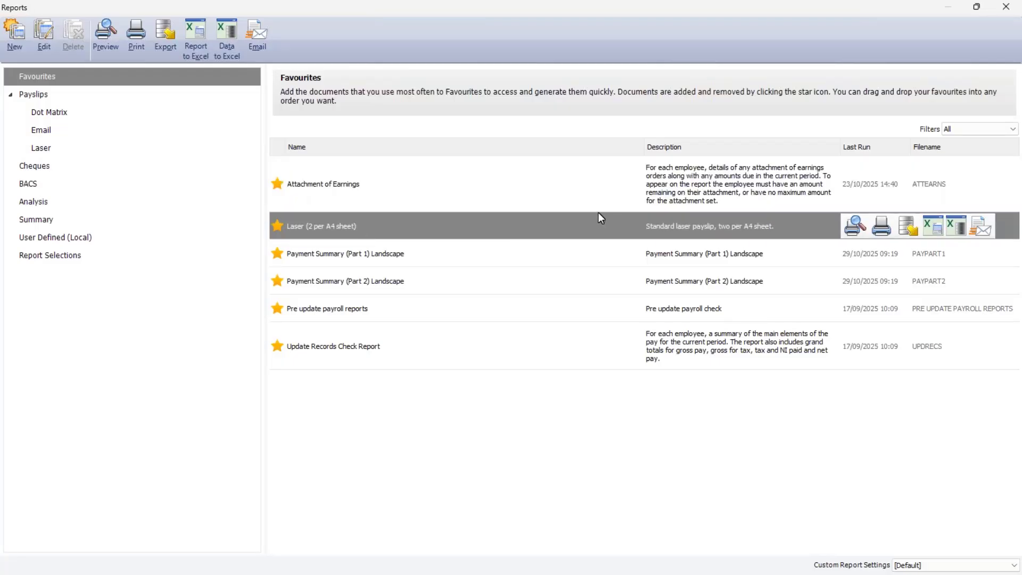
left_click(853, 228)
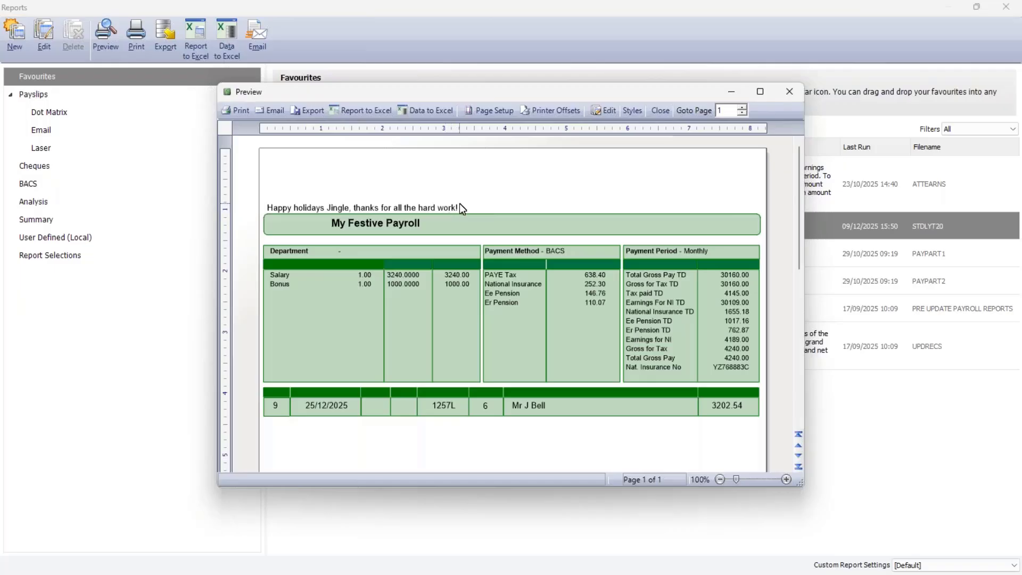
left_click(789, 93)
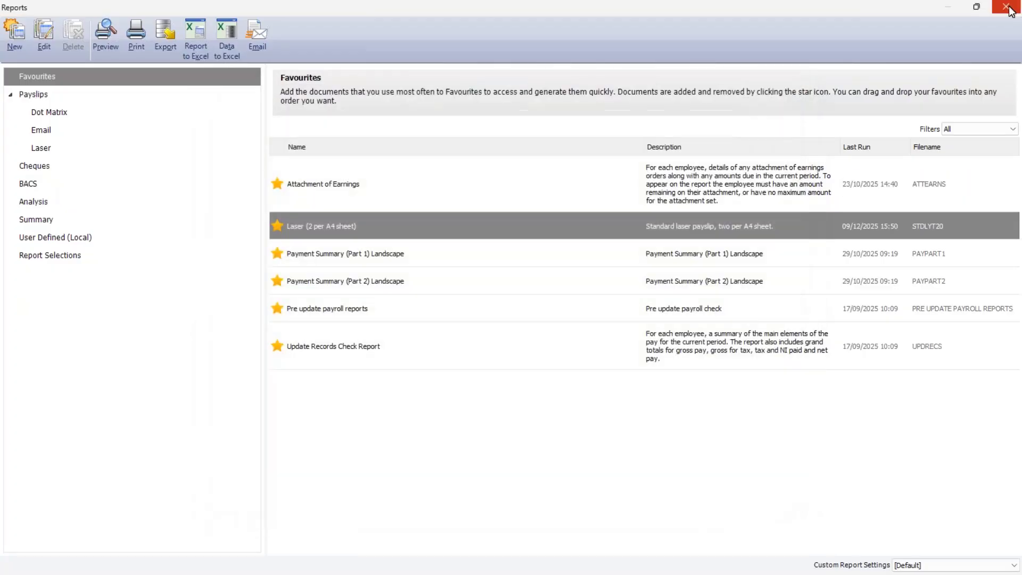
left_click(1007, 7)
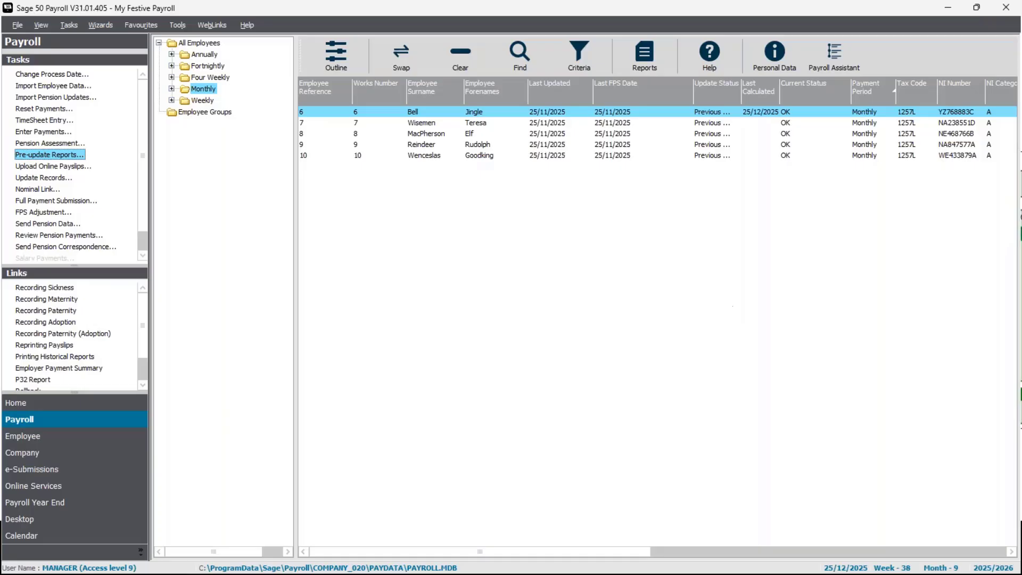
Step: Set the payslip comment "Happy Holidays!" globally for the monthly employees with references 7 to 10
left_click(506, 112)
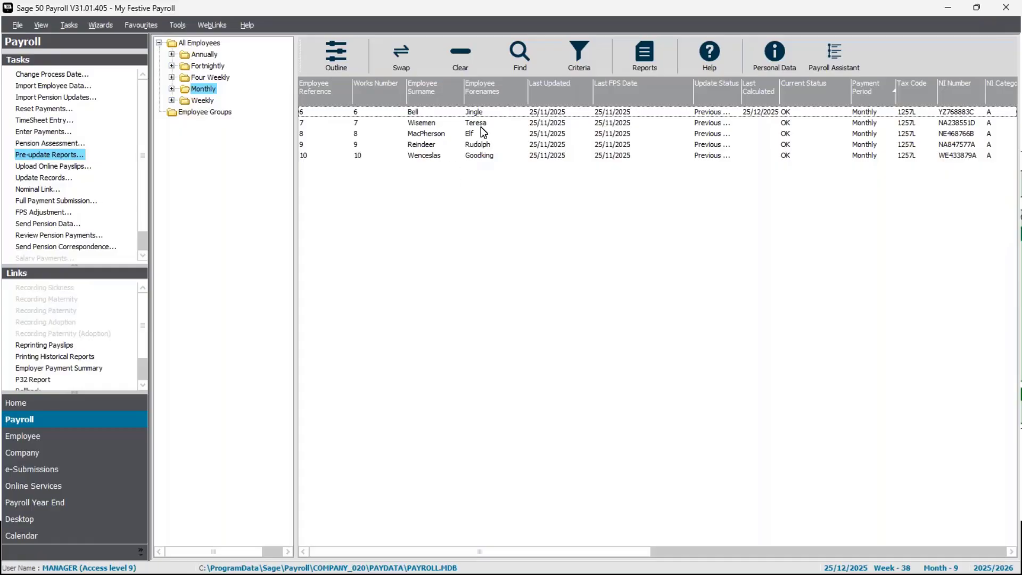
left_click_drag(480, 127, 474, 160)
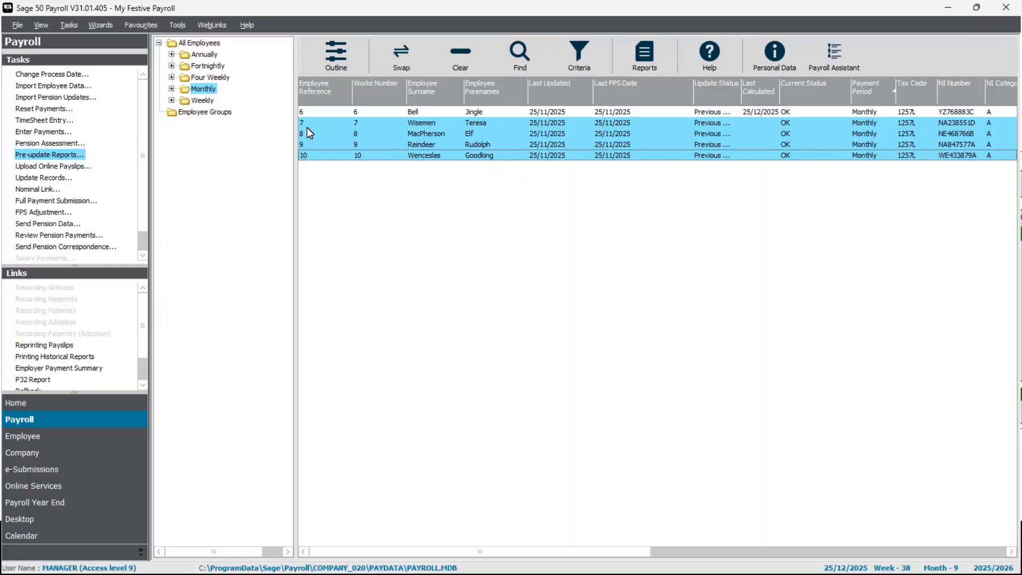
left_click(70, 25)
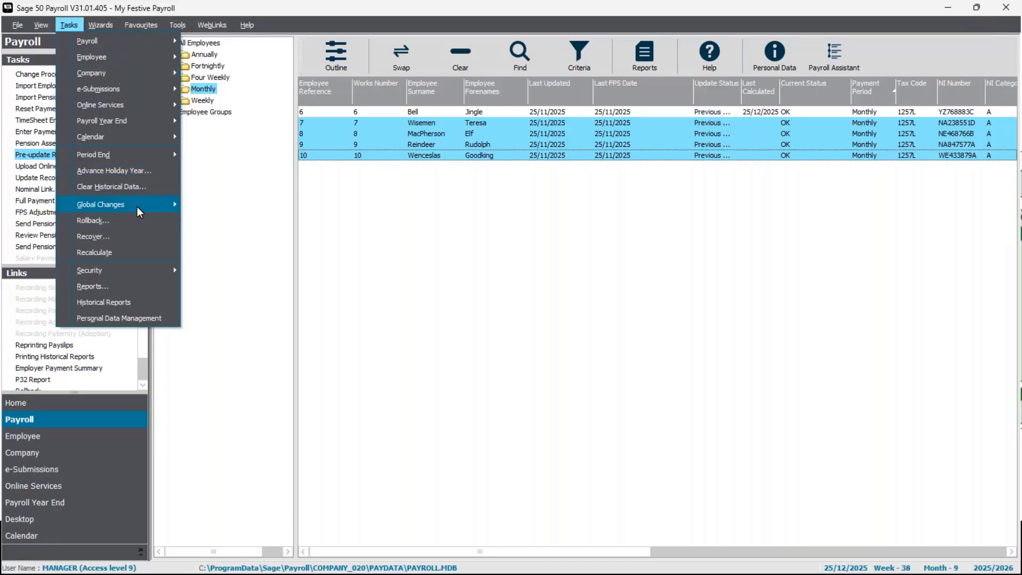
mouse_move(136, 209)
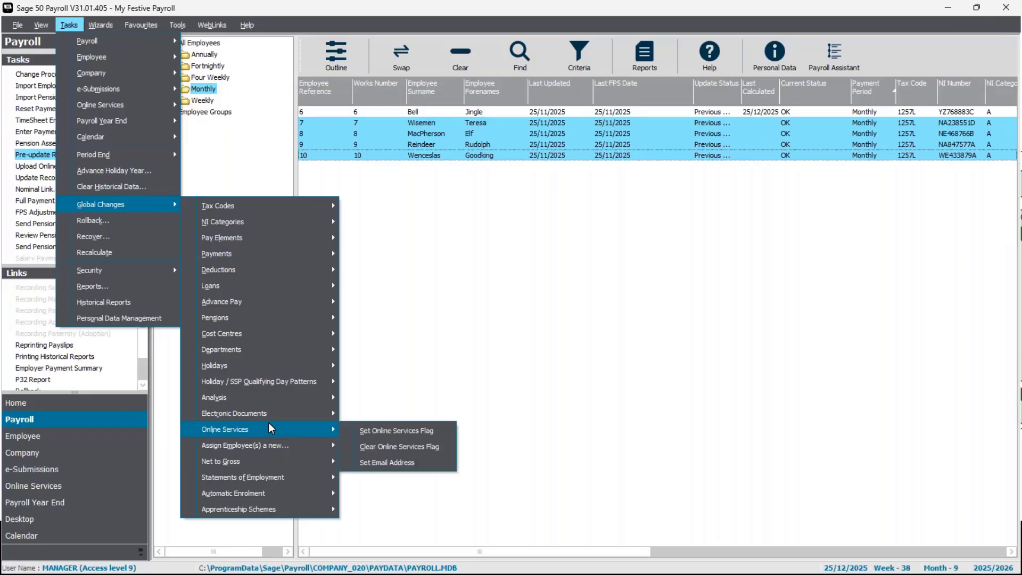
mouse_move(266, 418)
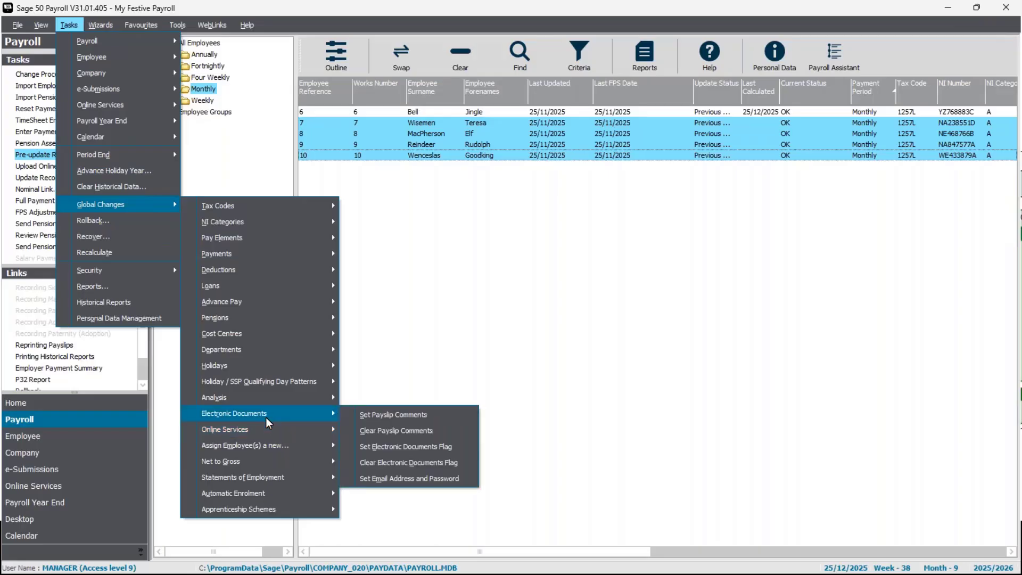
left_click(377, 416)
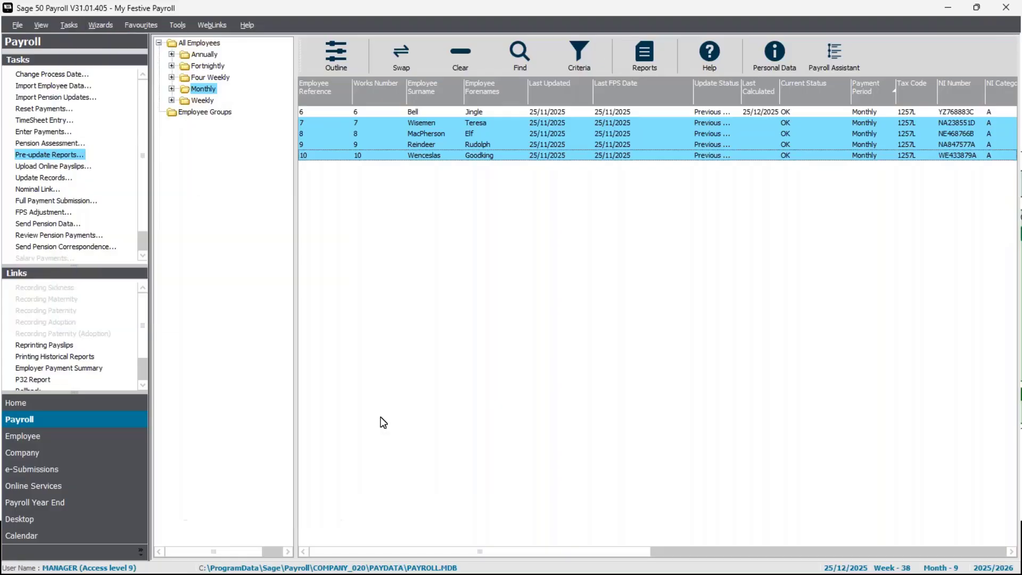
type("Happy")
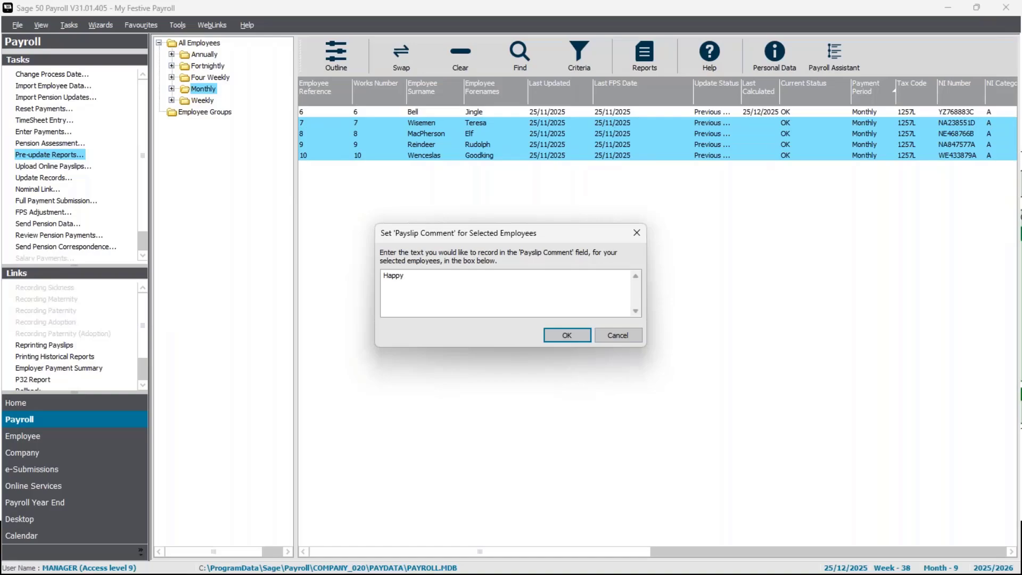
type(" Holidays!")
left_click(567, 335)
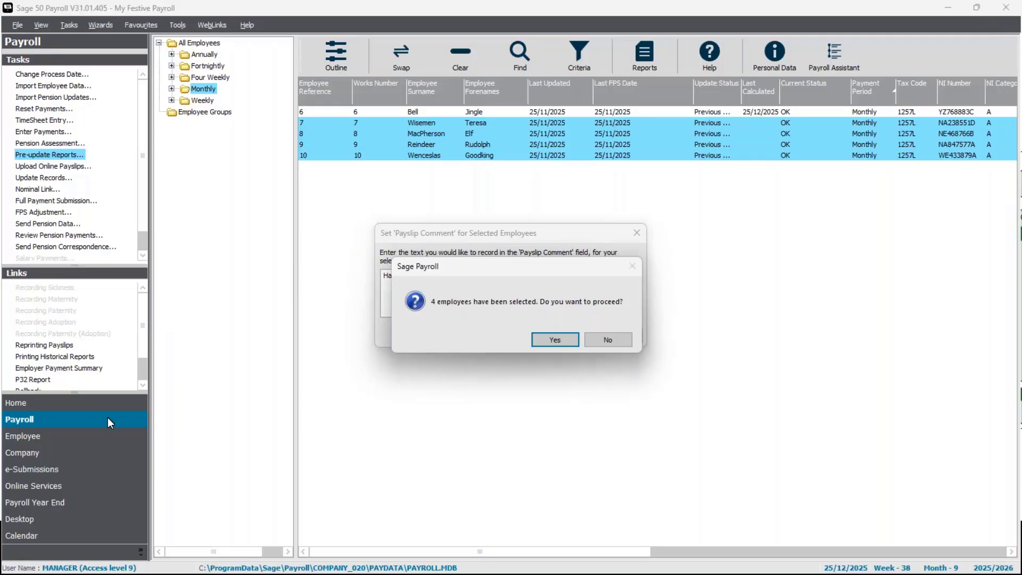
left_click(554, 341)
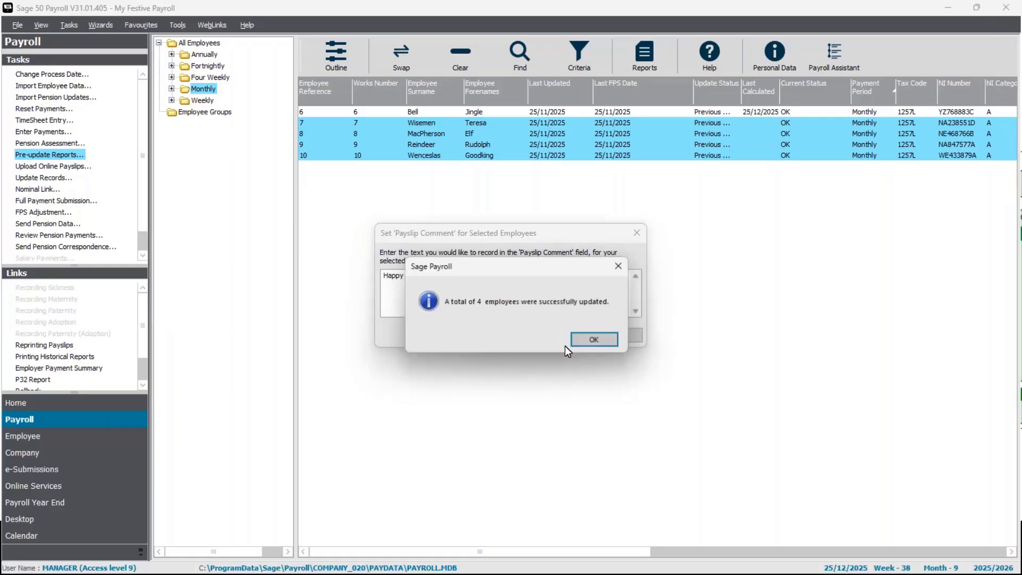
left_click(601, 339)
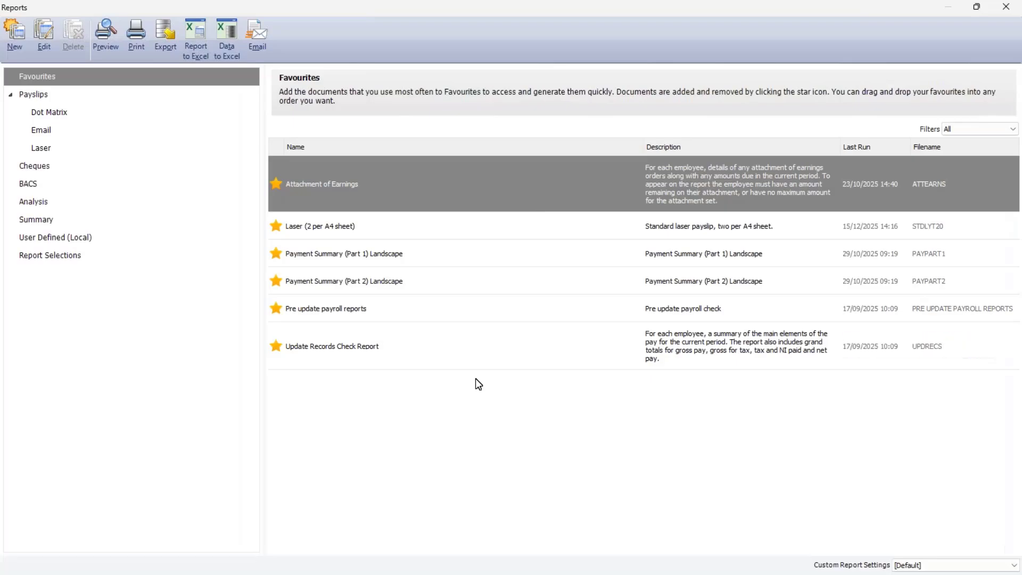
Step: Preview the Laser (2 per A4 sheet) payslips for the selected employees, check the comment on each page, and close the preview
left_click(373, 238)
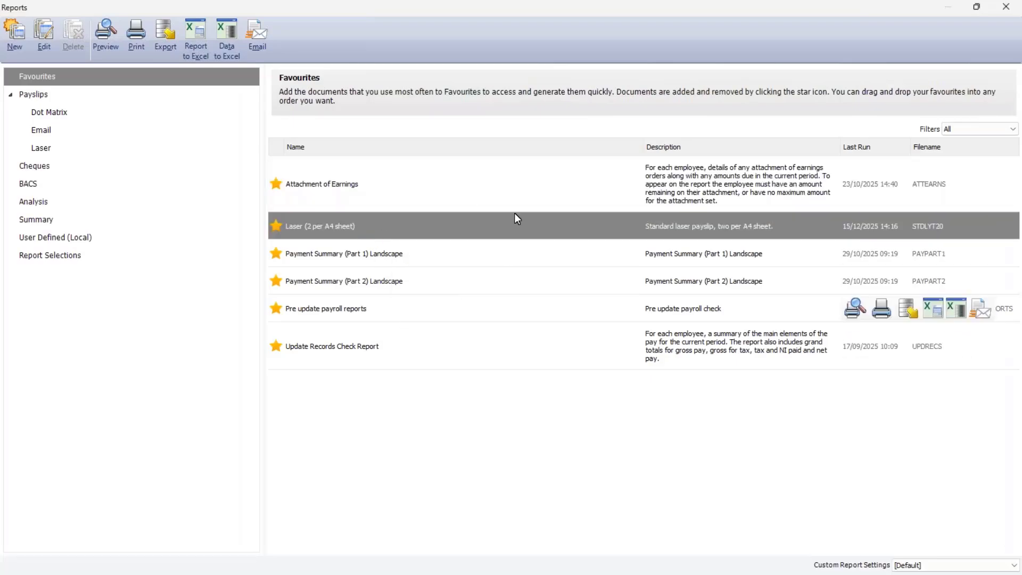
double_click(541, 219)
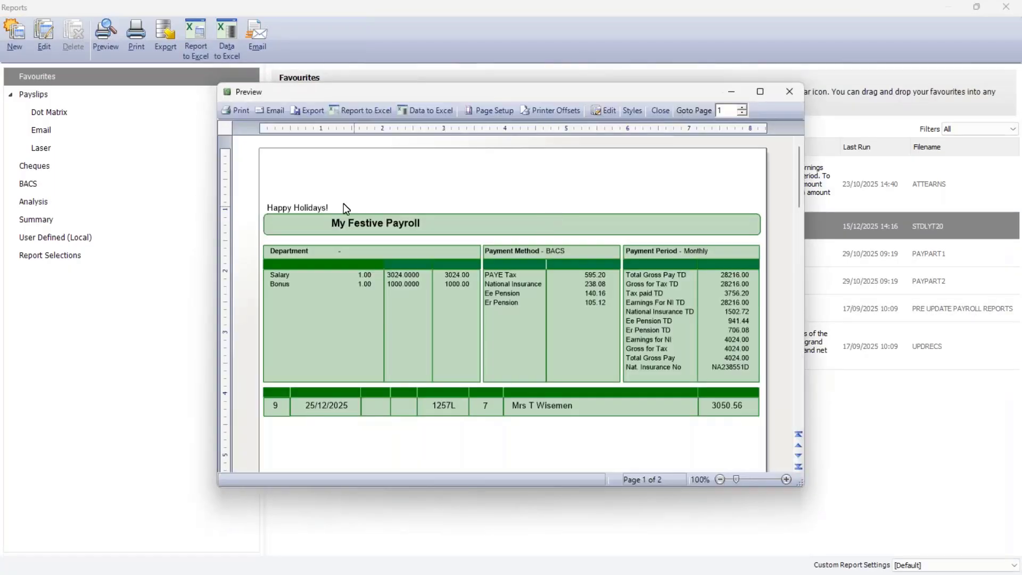
scroll(312, 213, "down", 10)
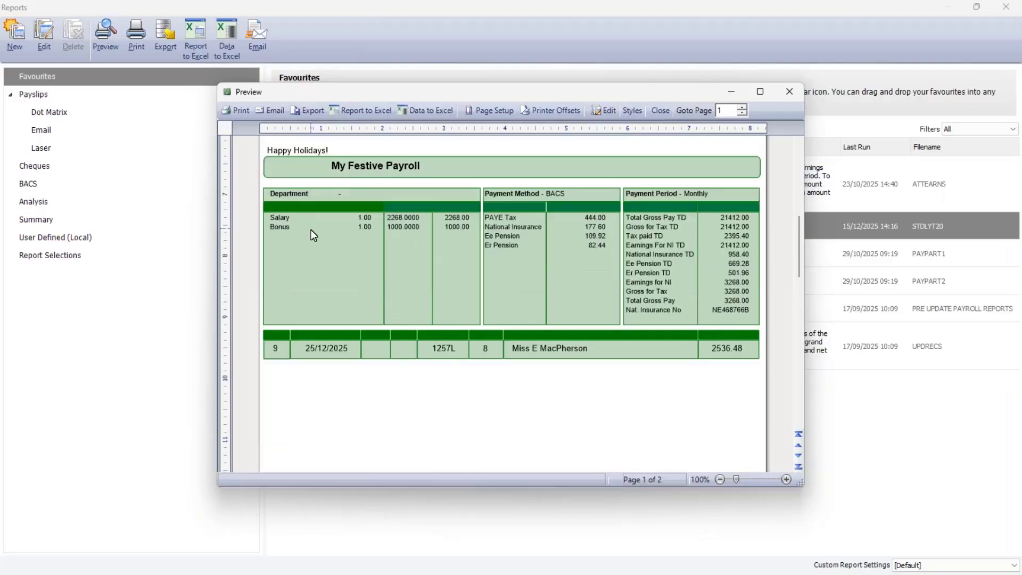
scroll(312, 234, "down", 10)
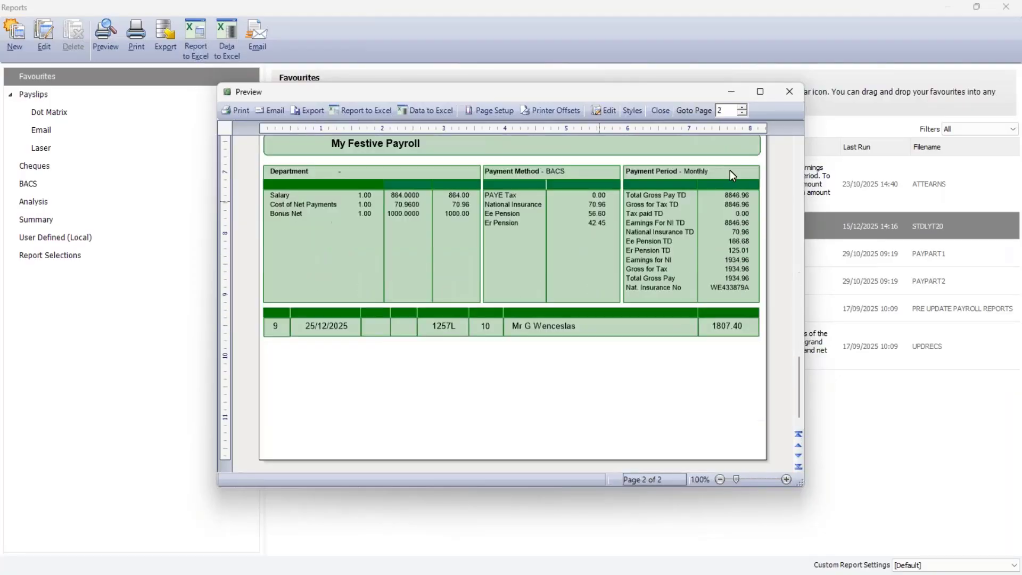
scroll(632, 219, "down", 3)
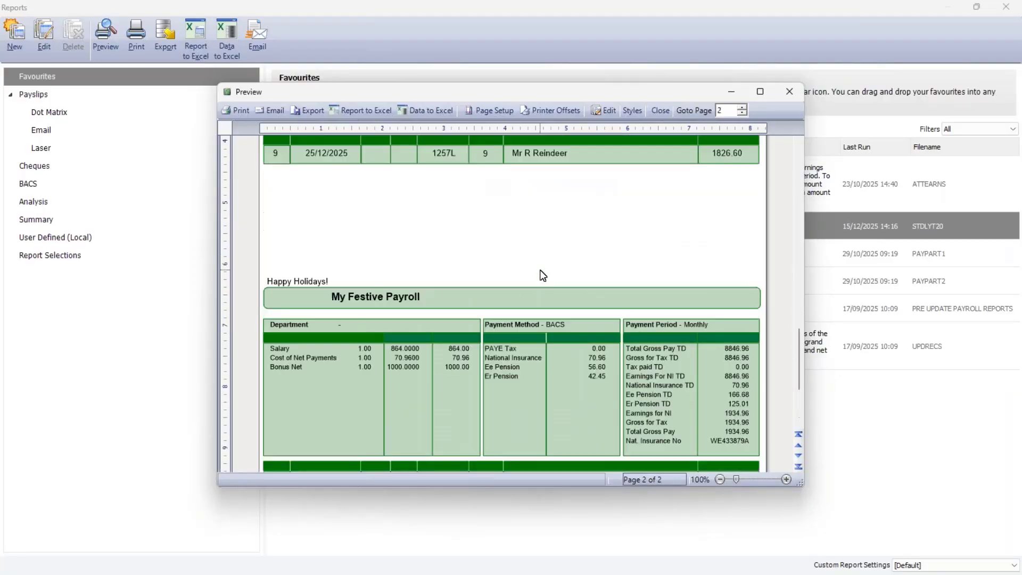
left_click(789, 91)
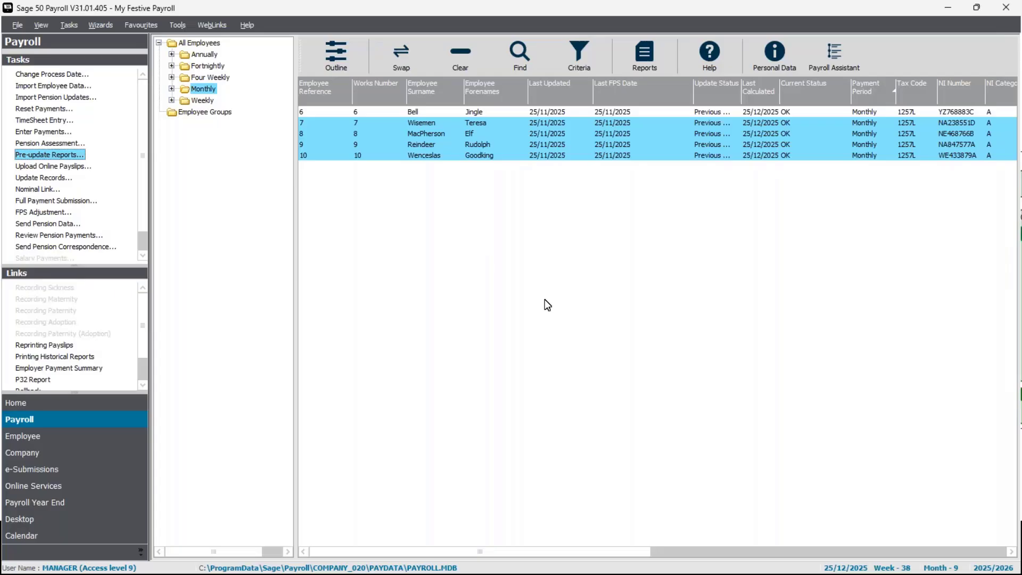
Step: Locate the Clear Payslip Comments command among the global changes for electronic documents, without running it
left_click(66, 27)
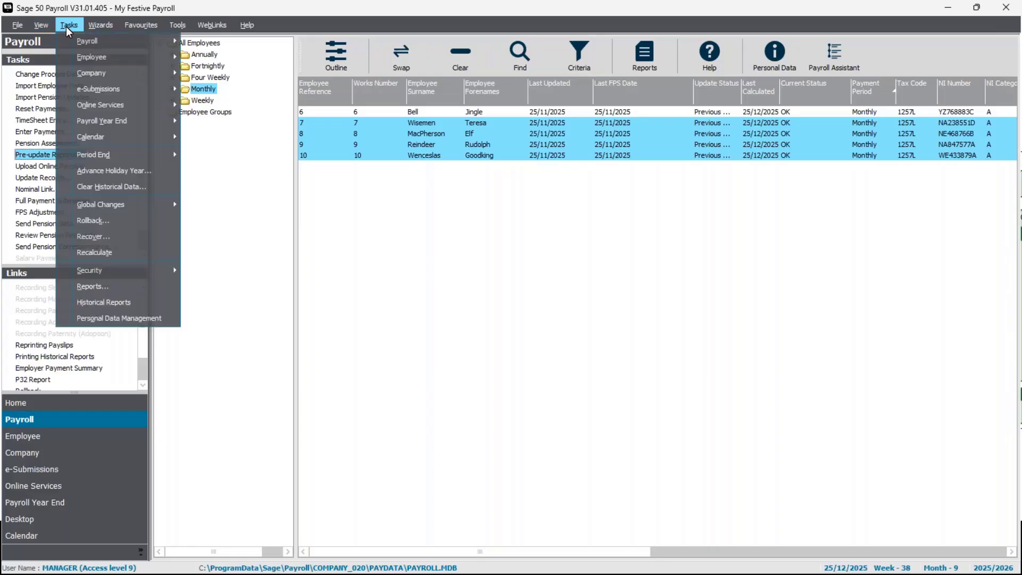
mouse_move(155, 210)
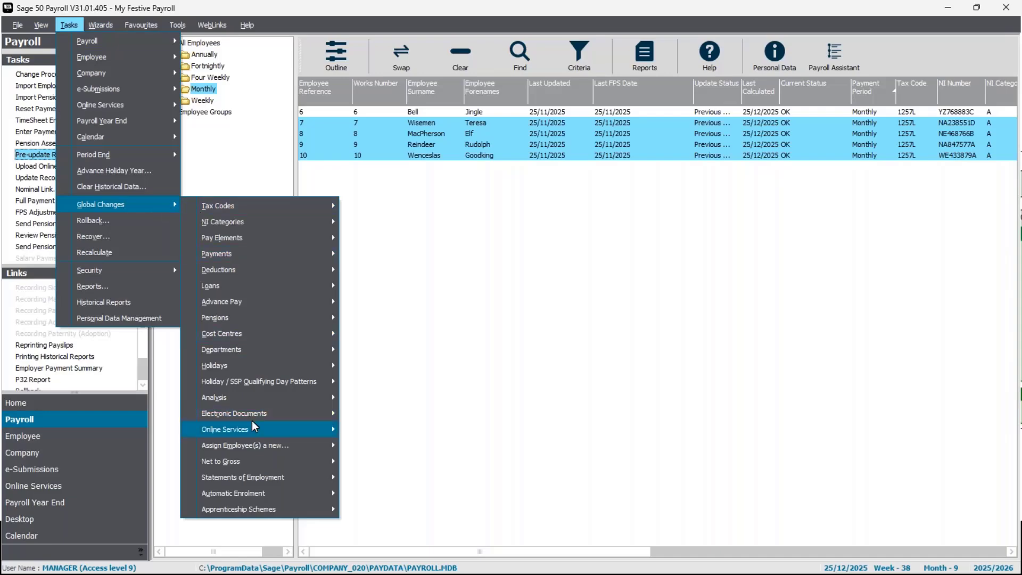
mouse_move(271, 416)
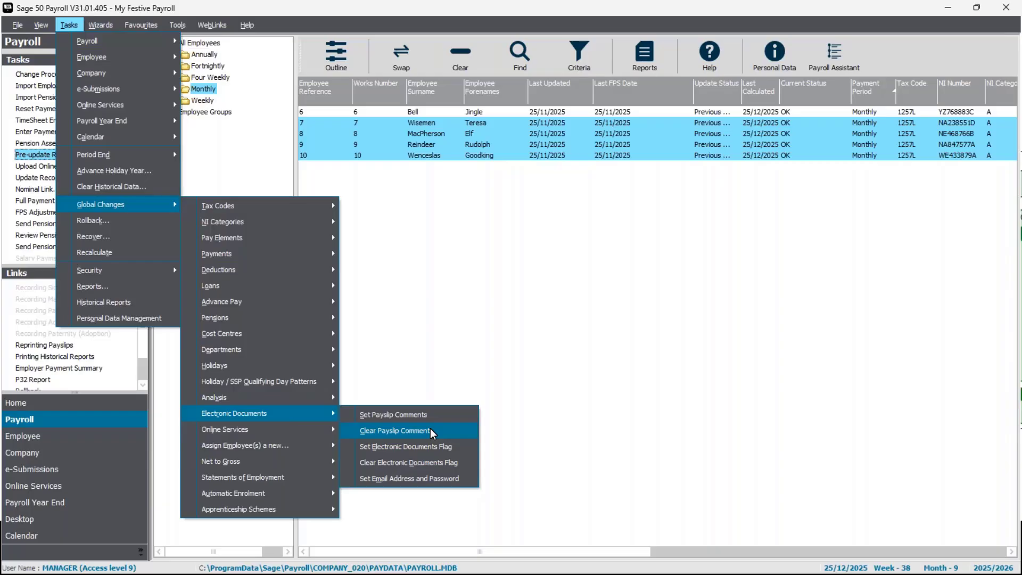
left_click(542, 285)
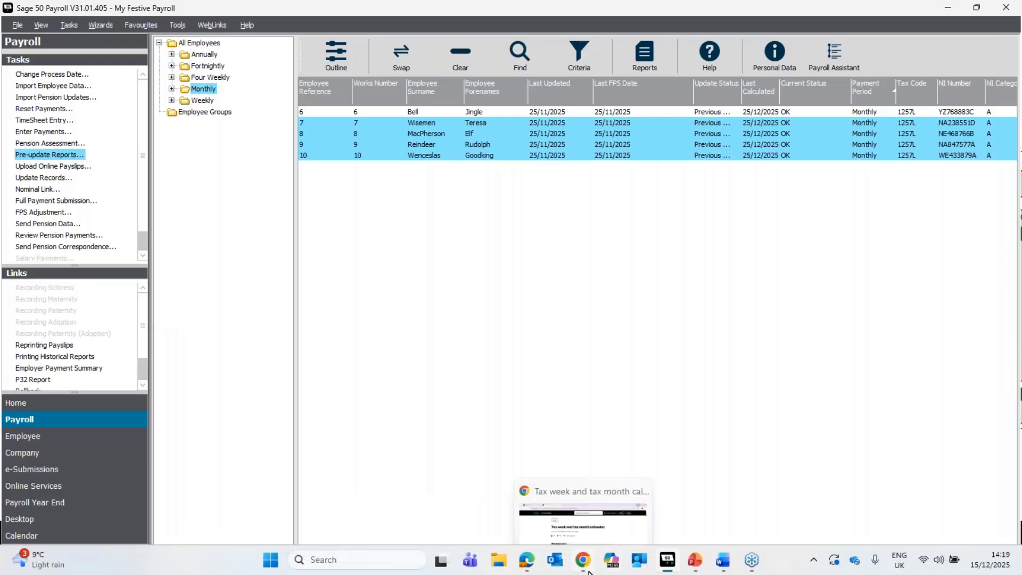
Step: Switch to Sage HR in Chrome, view the comment on the payslip dated 31/12/2025, close it and return to Sage 50 Payroll
left_click(590, 572)
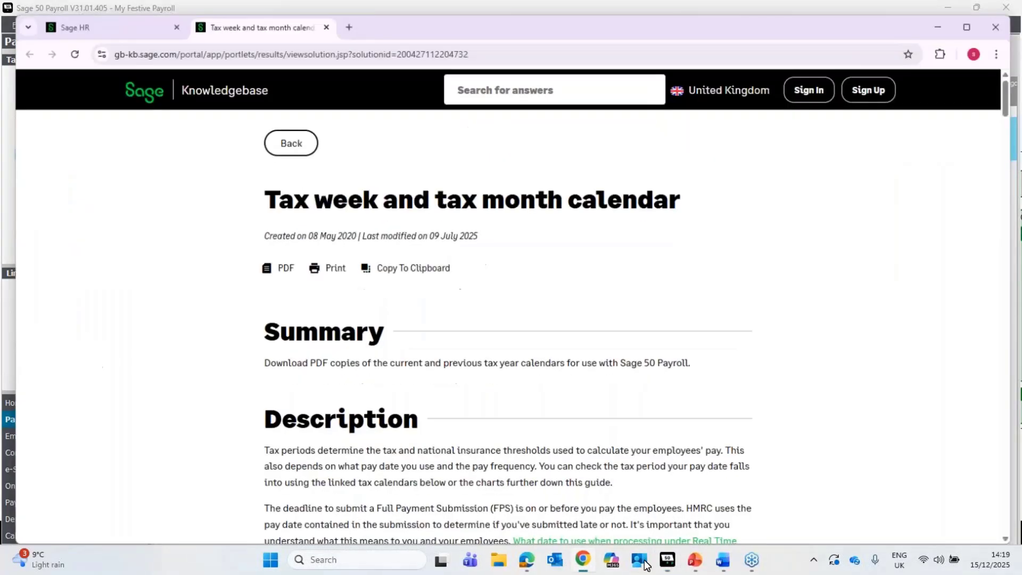
left_click(99, 19)
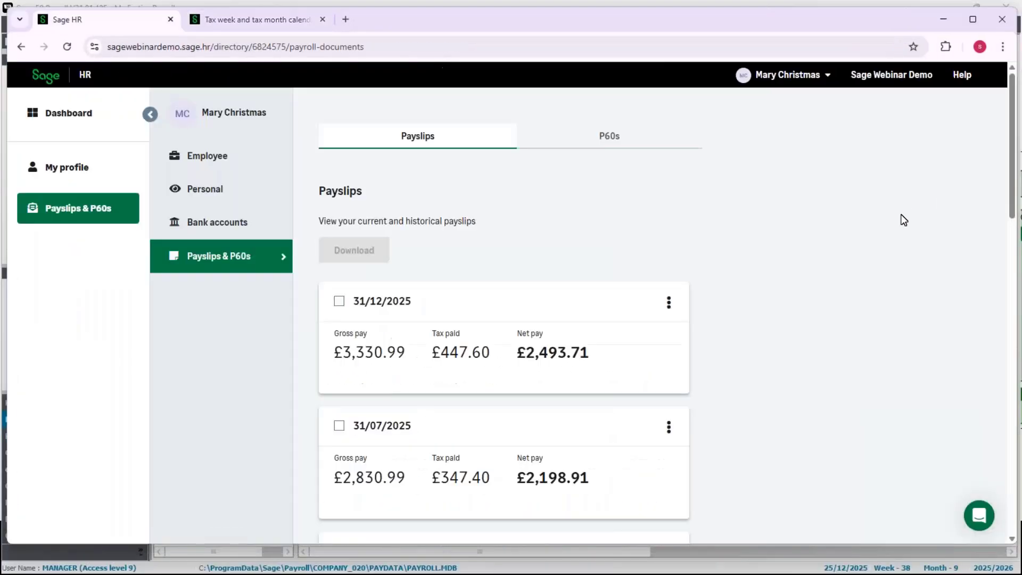
left_click(664, 307)
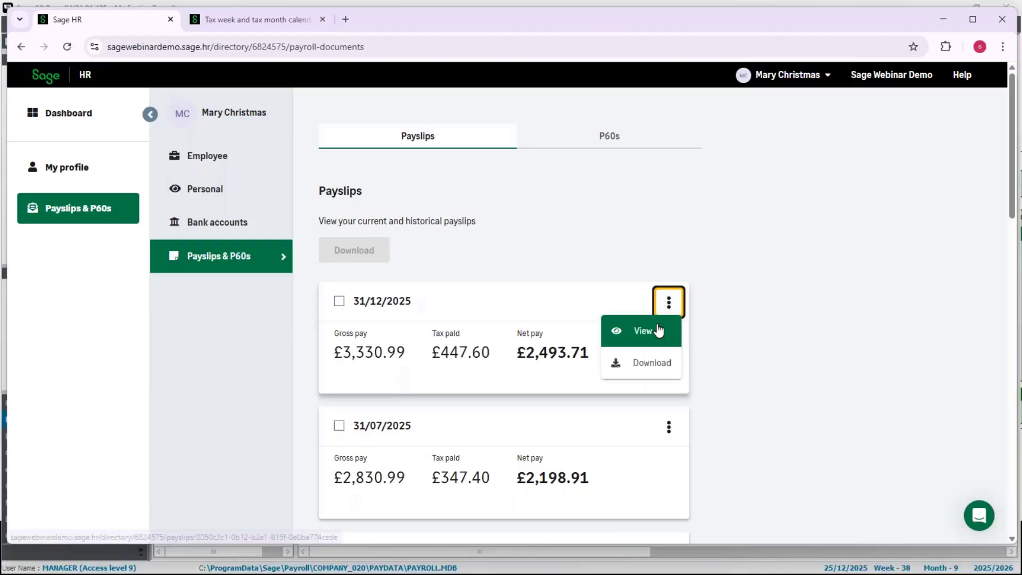
left_click(659, 330)
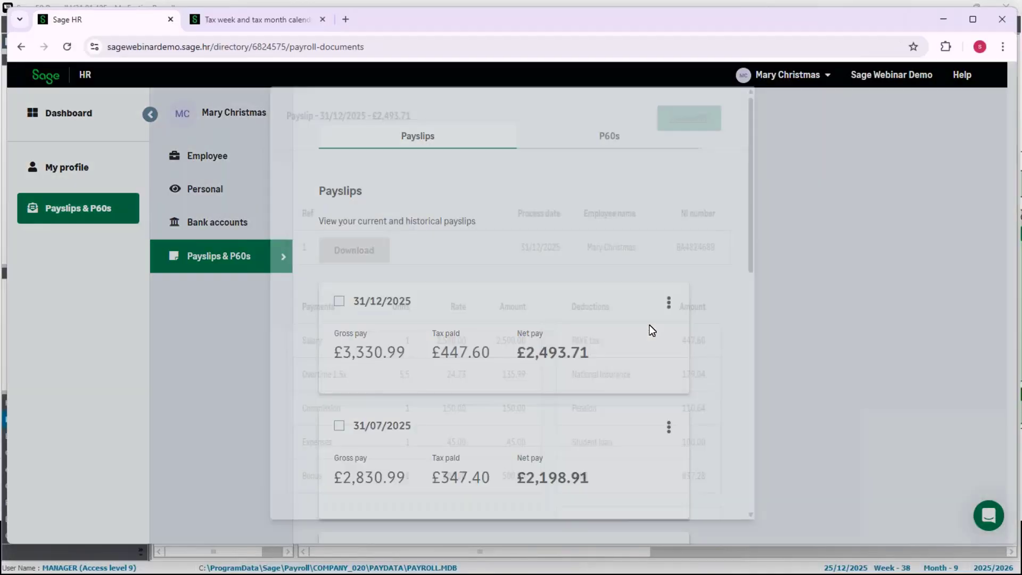
scroll(546, 256, "down", 12)
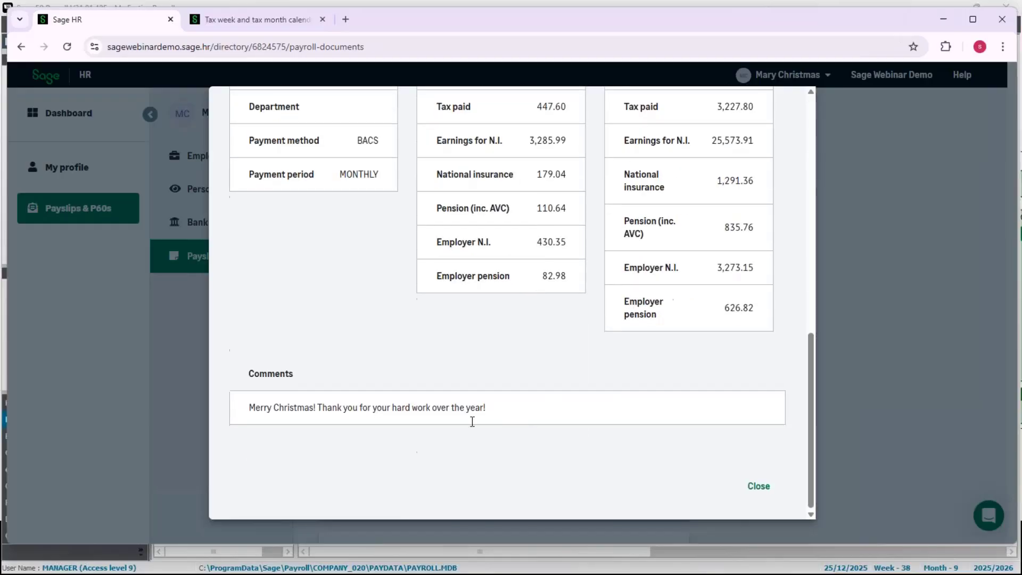
left_click_drag(501, 402, 211, 406)
left_click(498, 420)
left_click(894, 180)
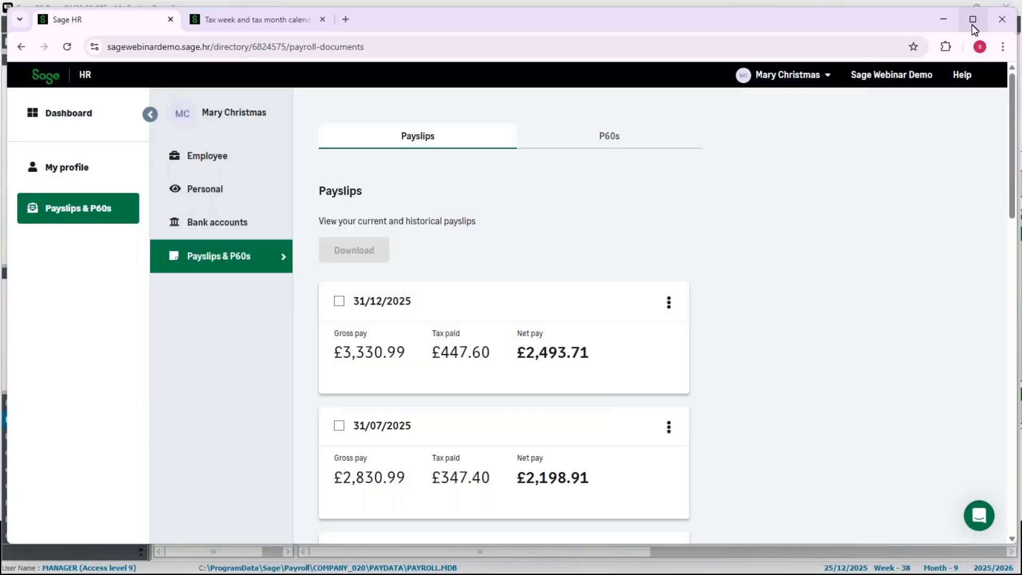
left_click(944, 27)
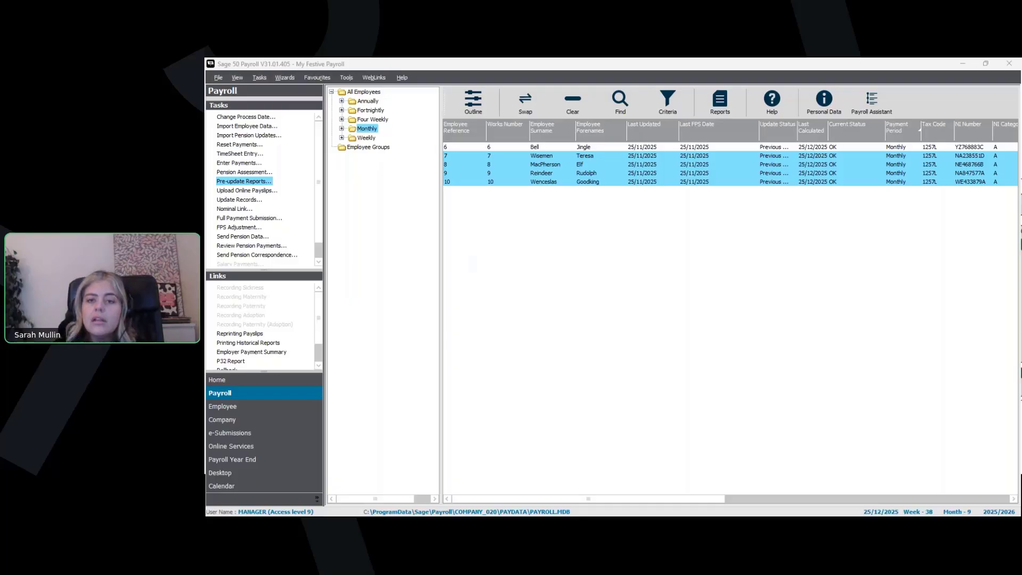
key("alt+Tab")
key("Right")
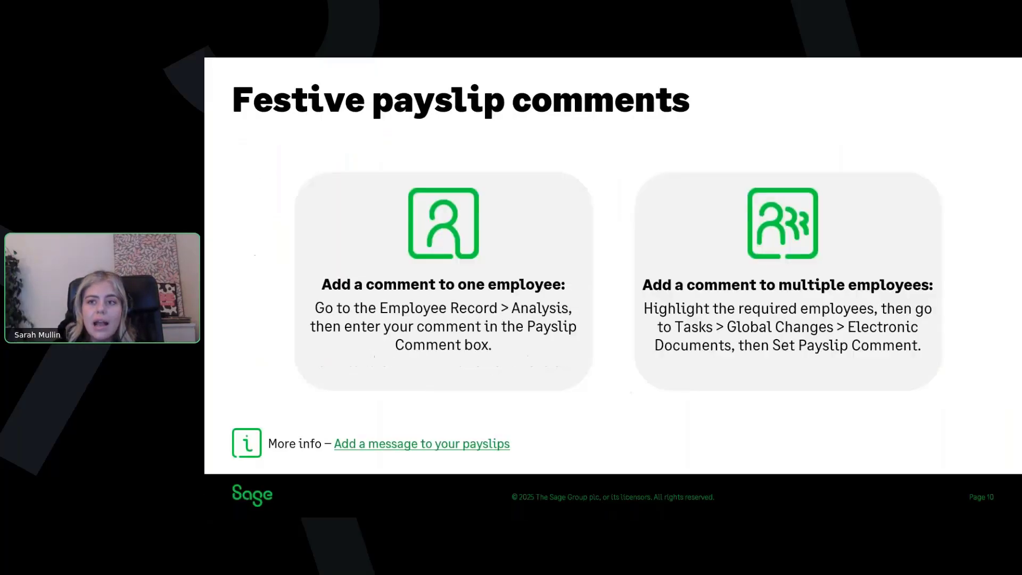
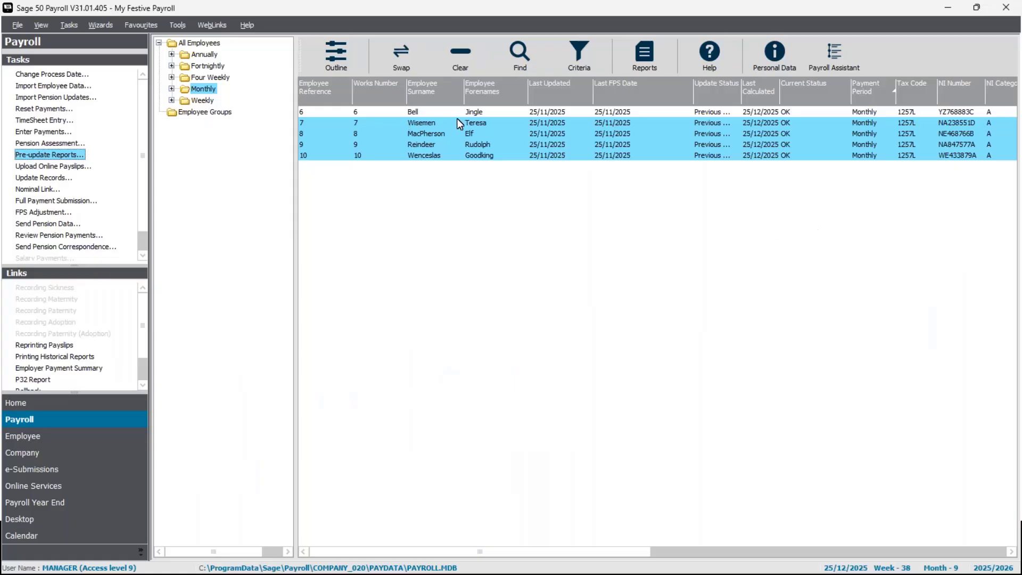
Step: Clear the employee selection and check the absence and holiday year start dates in the company settings, closing them without changes
left_click(461, 53)
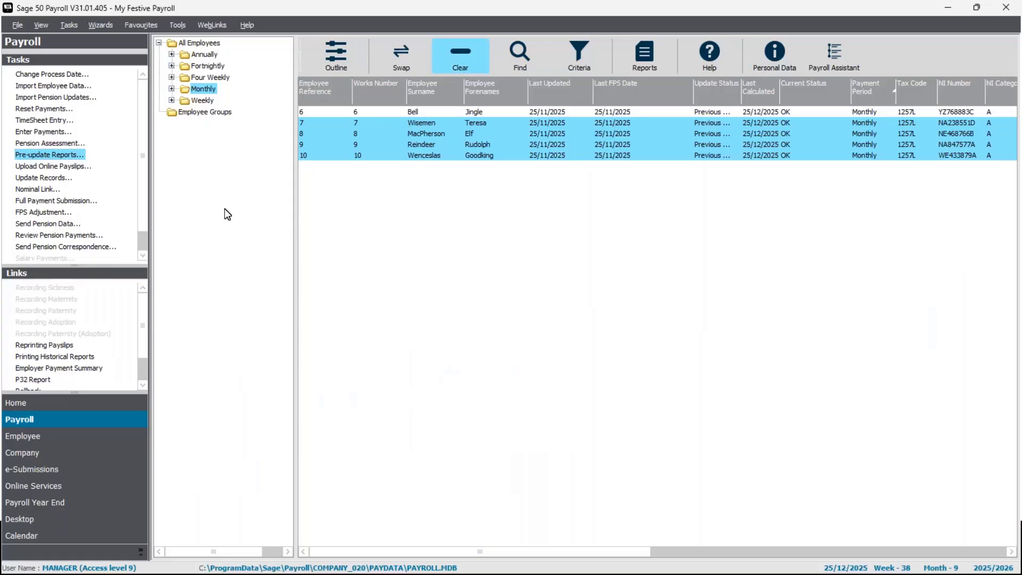
left_click(46, 472)
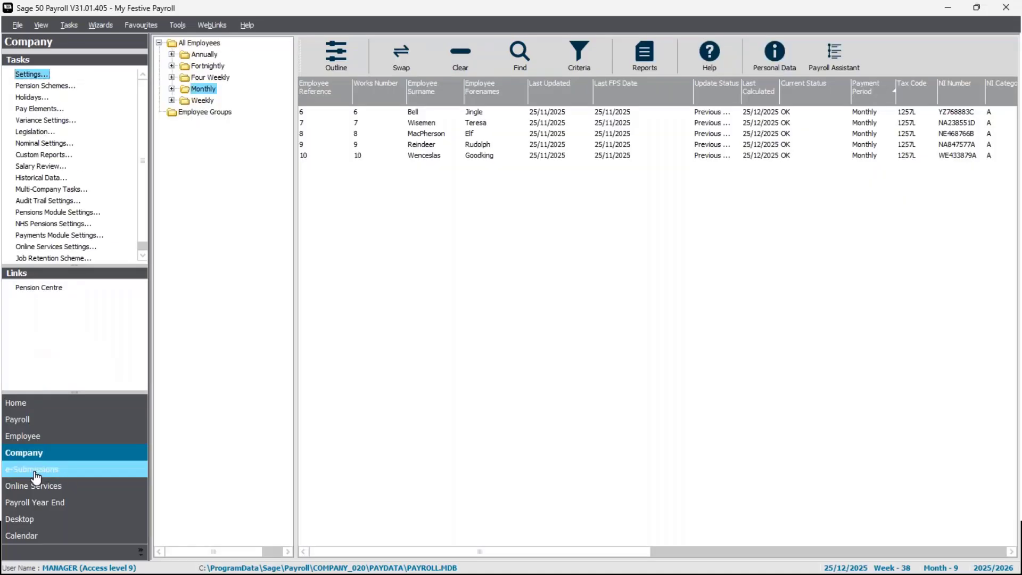
left_click(44, 79)
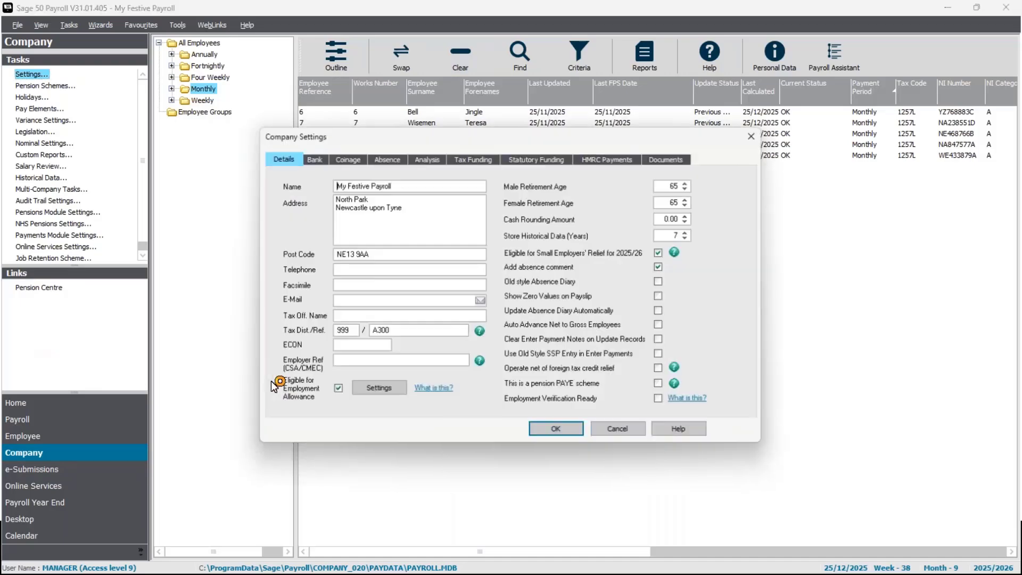
left_click(383, 155)
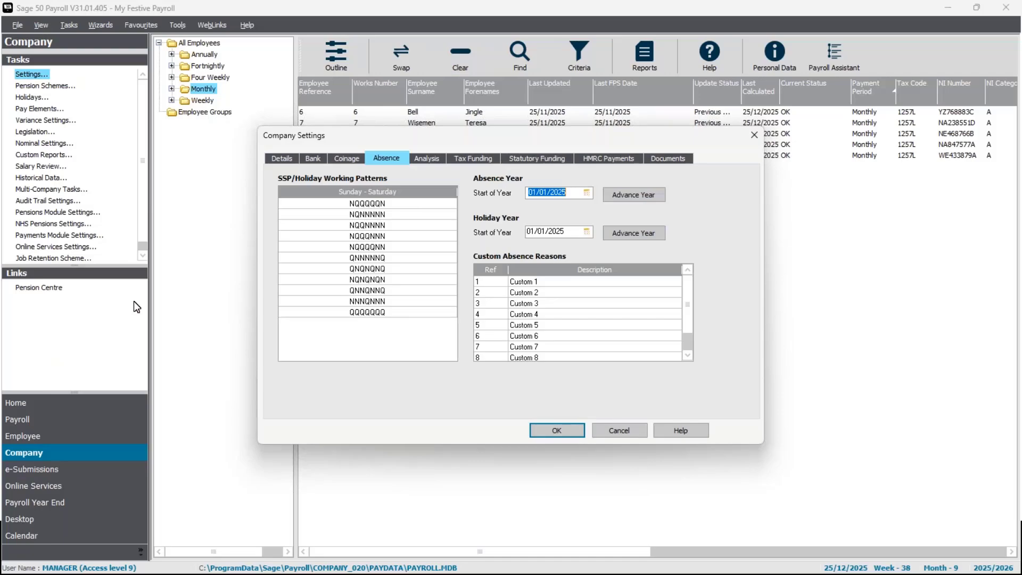
left_click(763, 140)
left_click(507, 336)
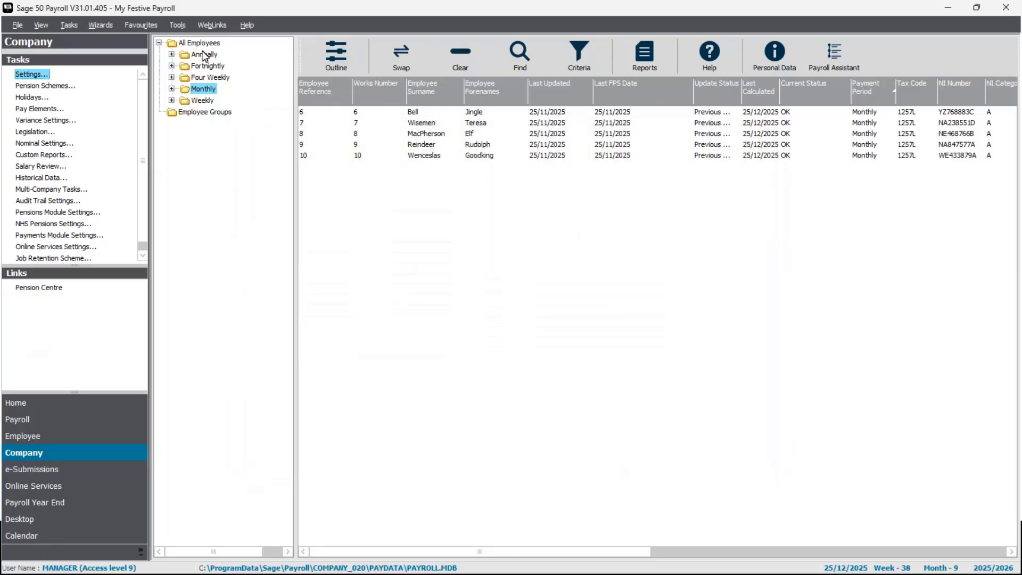
Step: Show all employees and select the Holiday Year Summary Report among the absence reports
left_click(200, 43)
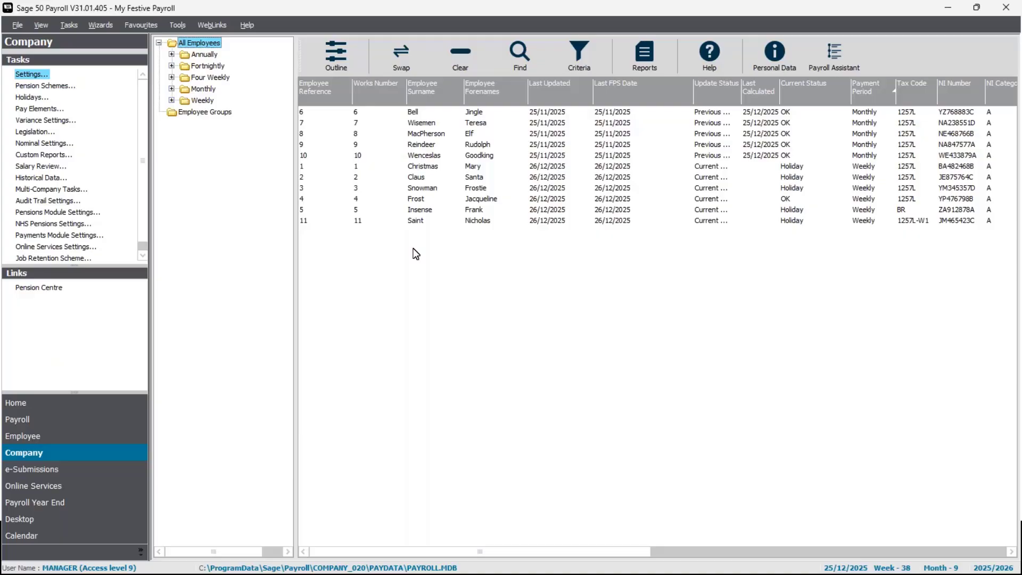
left_click(651, 53)
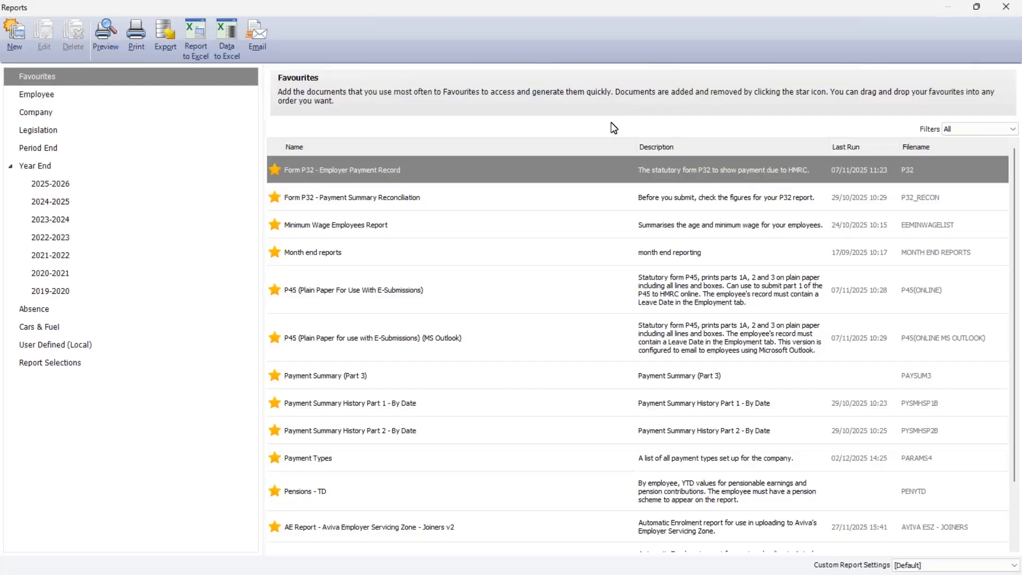
left_click(45, 314)
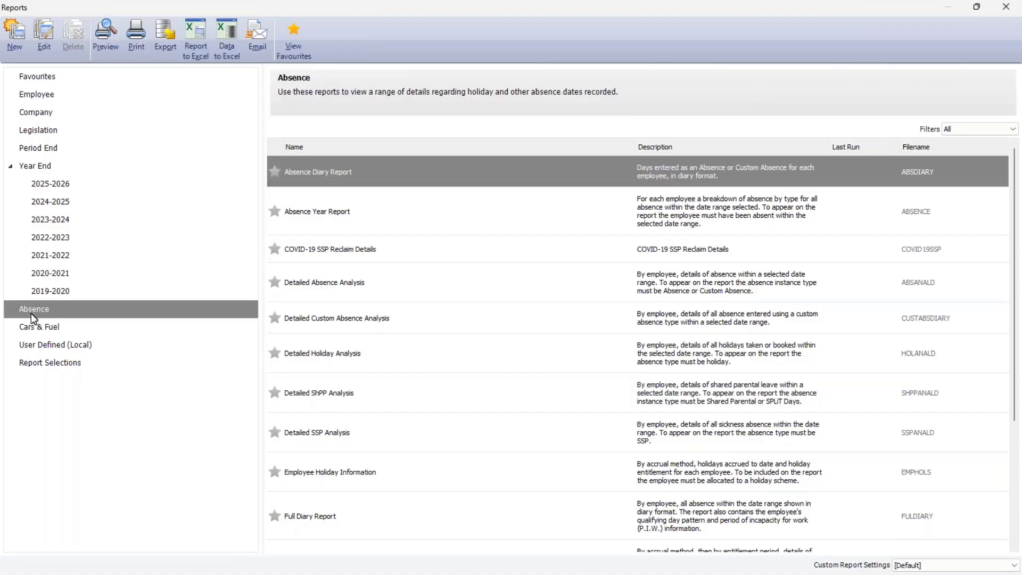
scroll(586, 391, "down", 5)
scroll(587, 392, "up", 3)
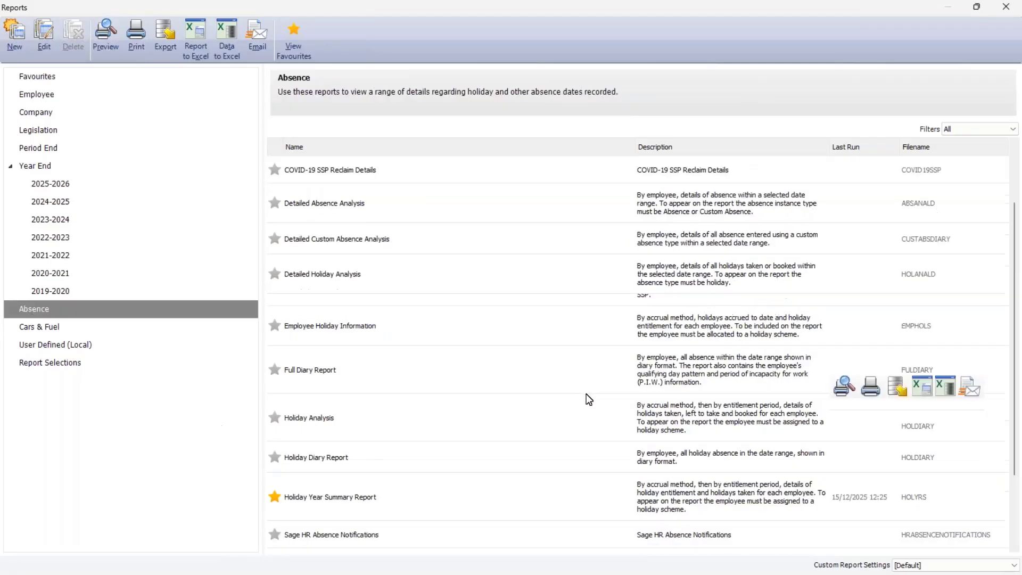
scroll(586, 400, "up", 2)
scroll(586, 400, "down", 5)
left_click(449, 465)
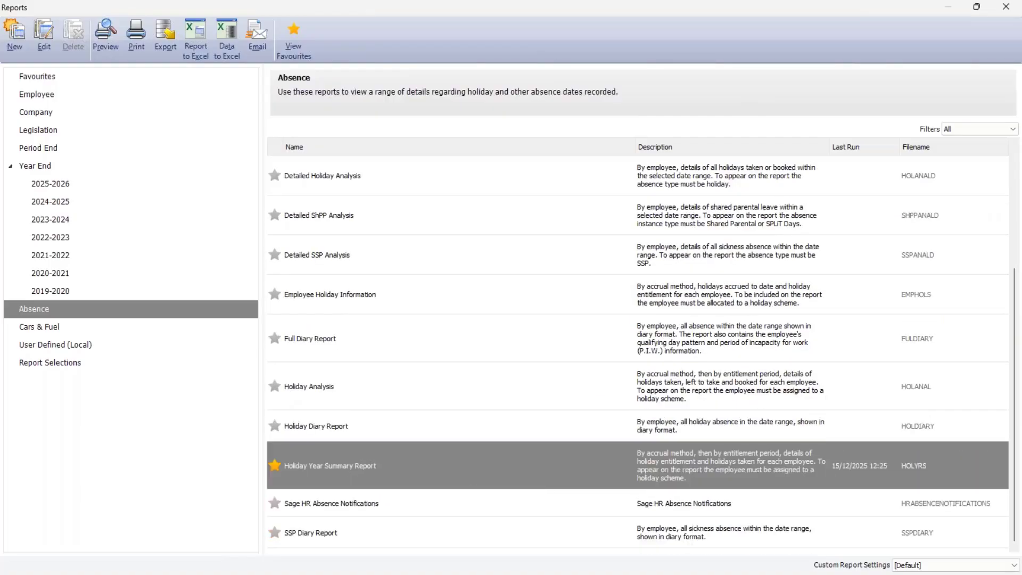
Step: Preview the Holiday Year Summary Report, review each employee's entitlement and remaining holidays, and close the preview and the reports
mouse_move(946, 467)
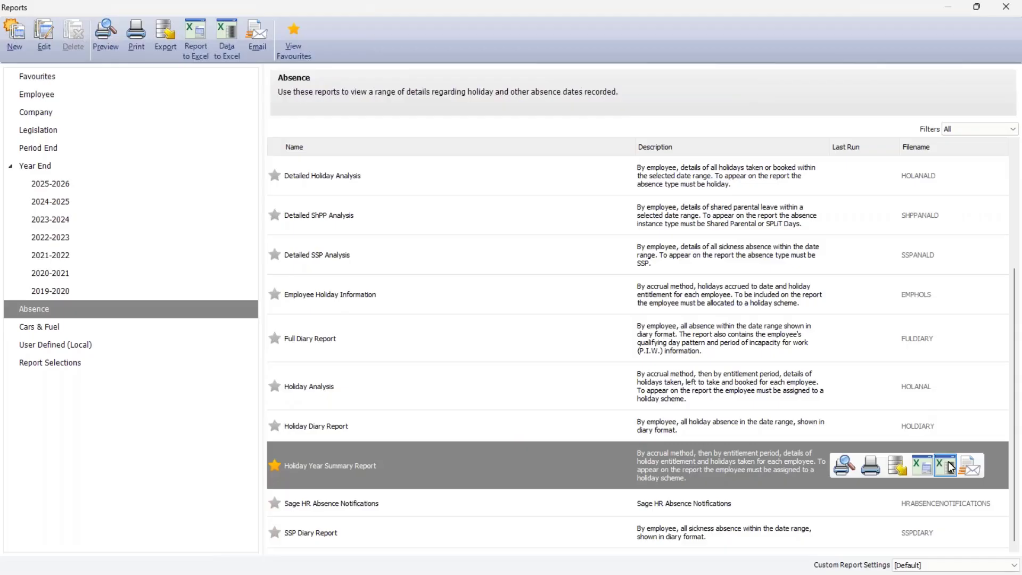
left_click(838, 470)
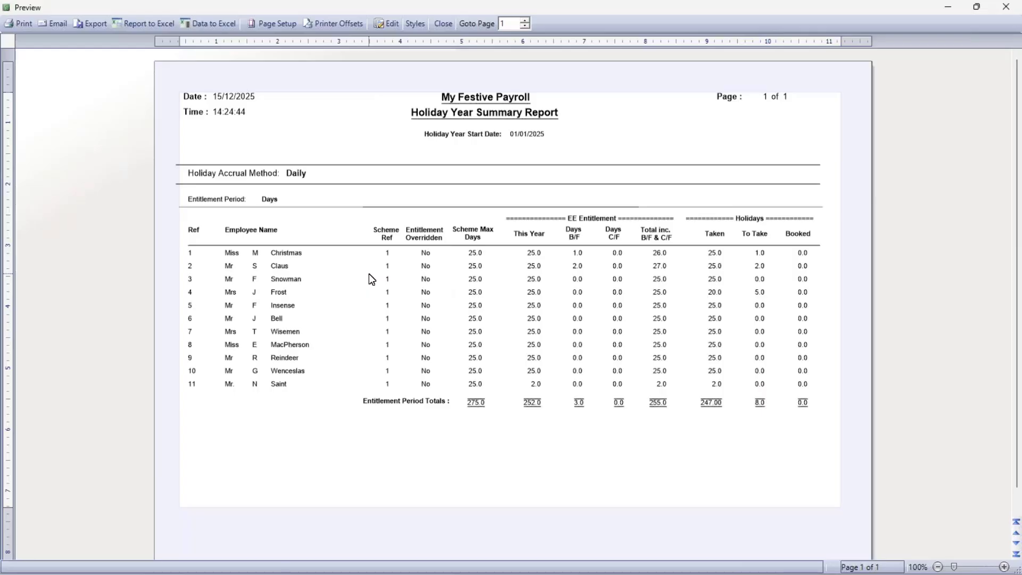
scroll(370, 277, "down", 1)
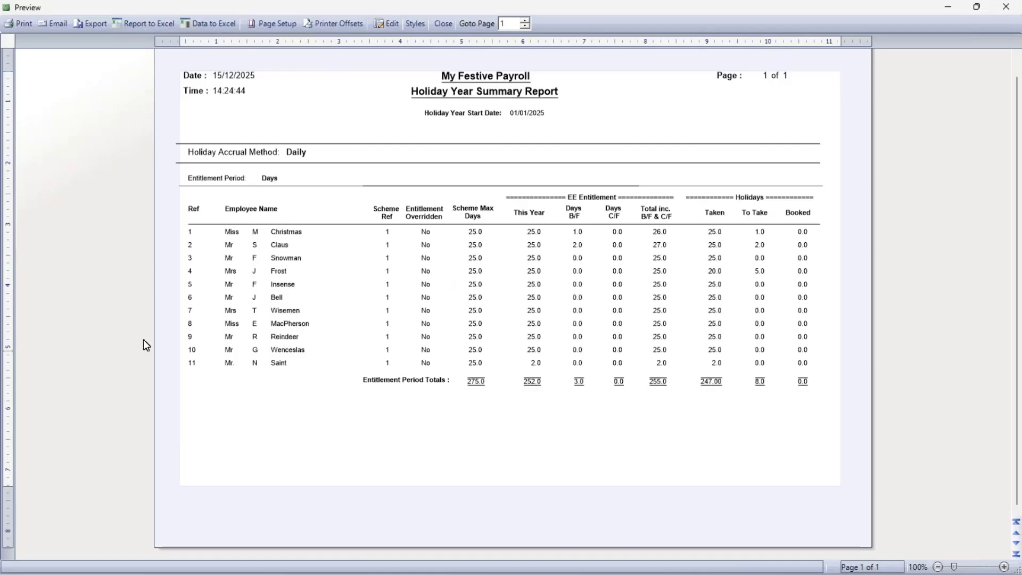
left_click(949, 11)
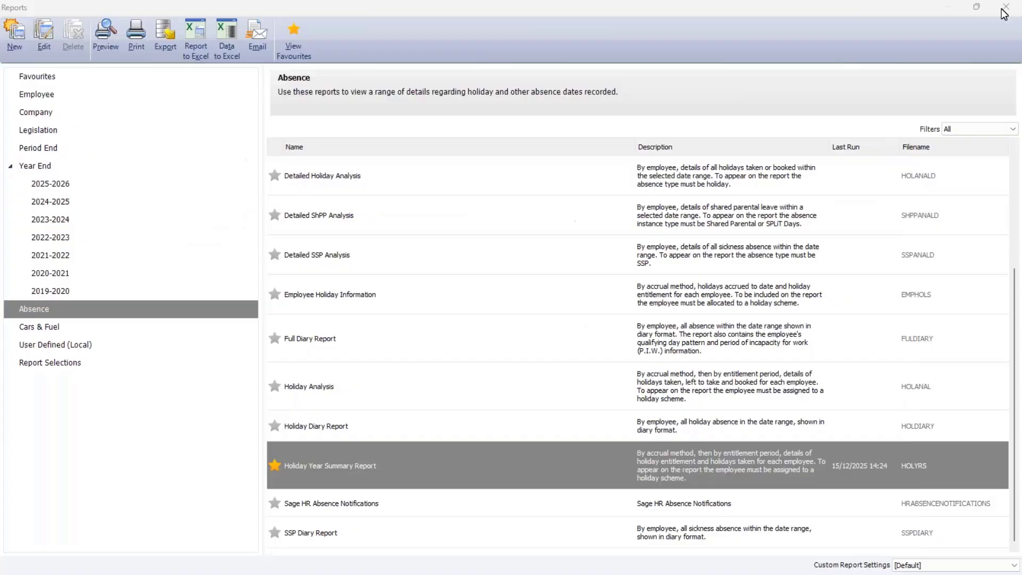
left_click(1005, 9)
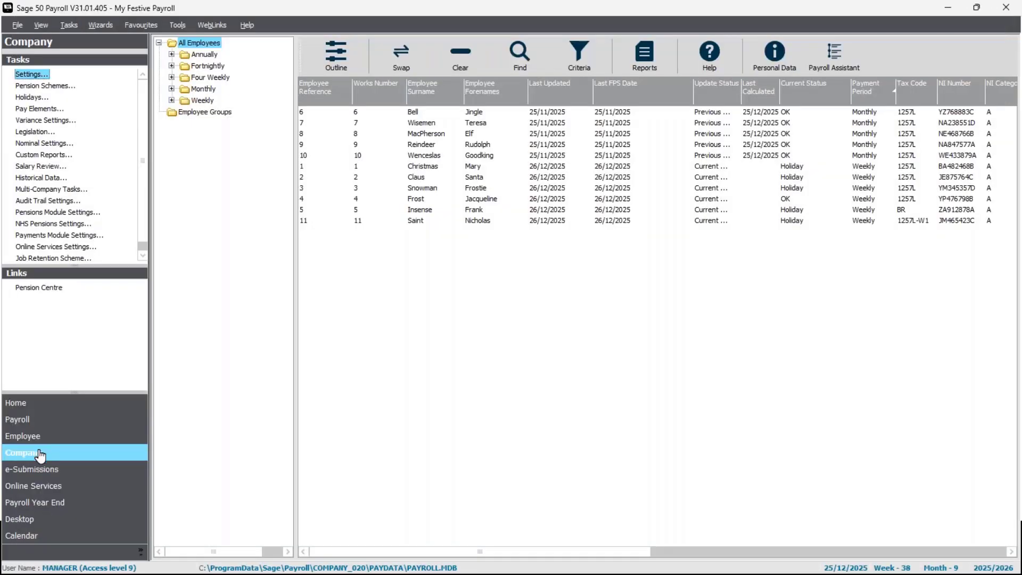
Step: Check the entitlement and brought-forward options of the Festive Holiday Scheme, leaving the holiday schemes without changes
left_click(33, 98)
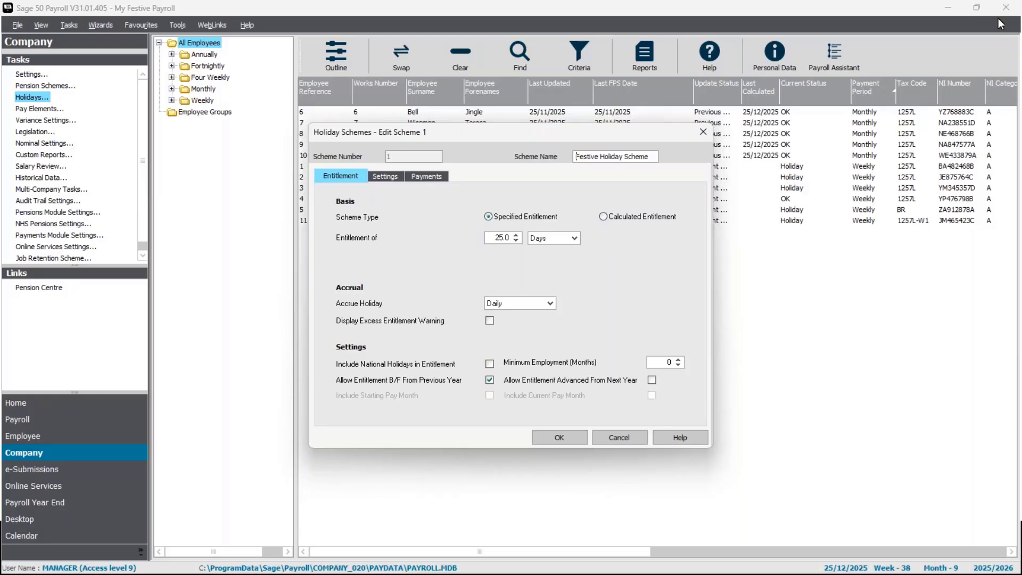
left_click(702, 133)
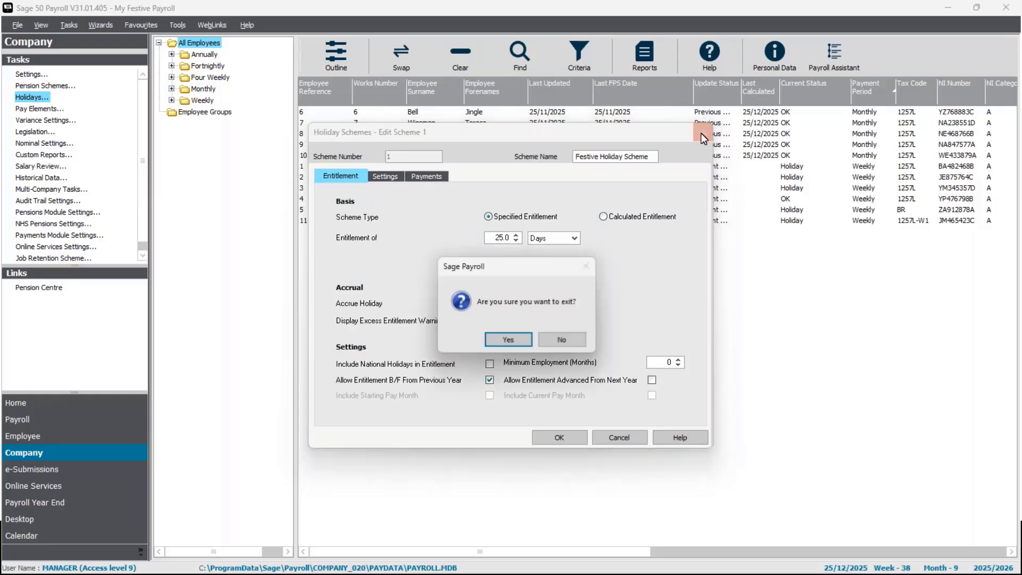
left_click(518, 341)
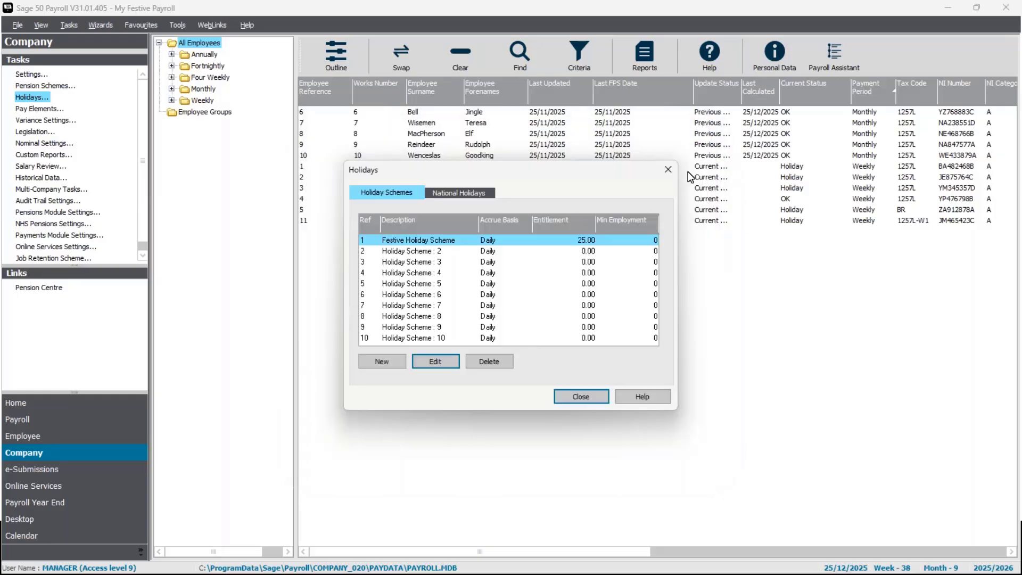
left_click(669, 171)
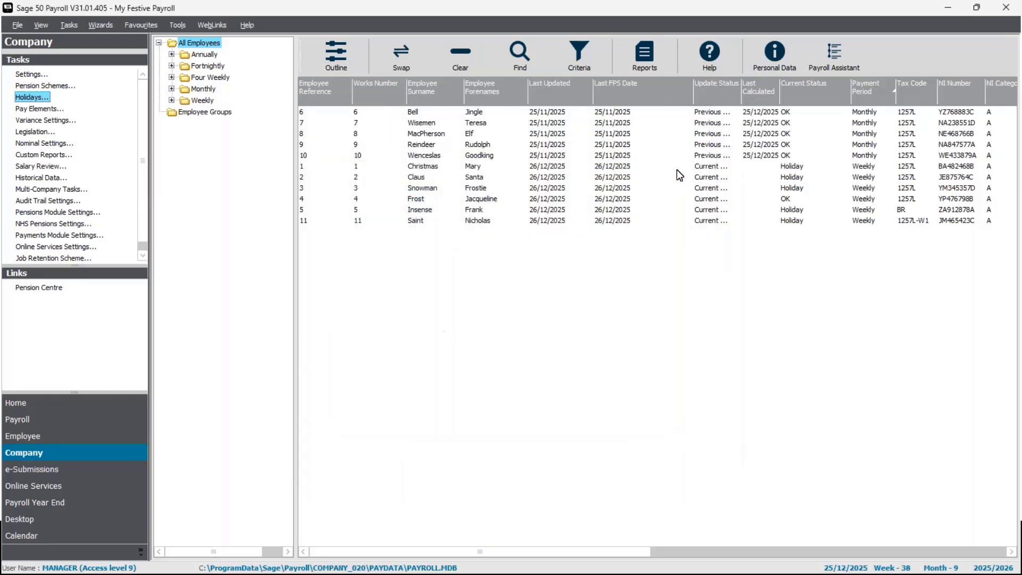
Step: Start a company backup with the preselected file types and the data marked as 'Last Known Good'
left_click(17, 25)
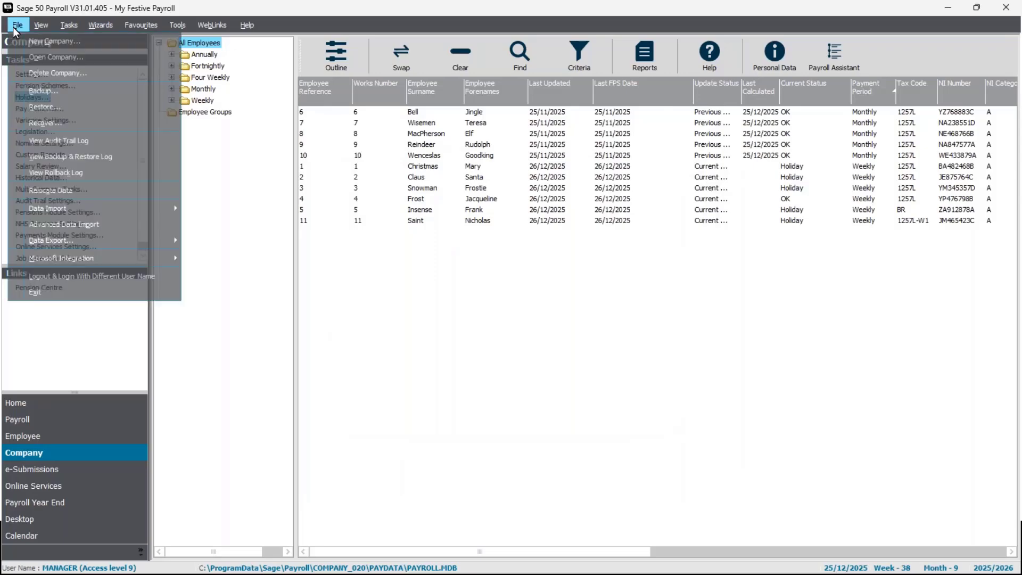
left_click(59, 95)
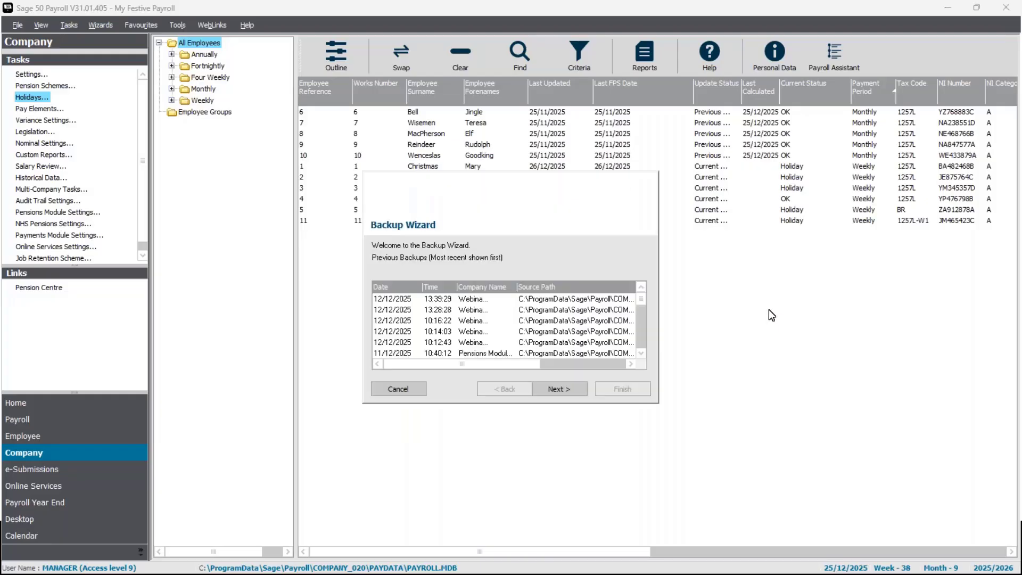
left_click(569, 394)
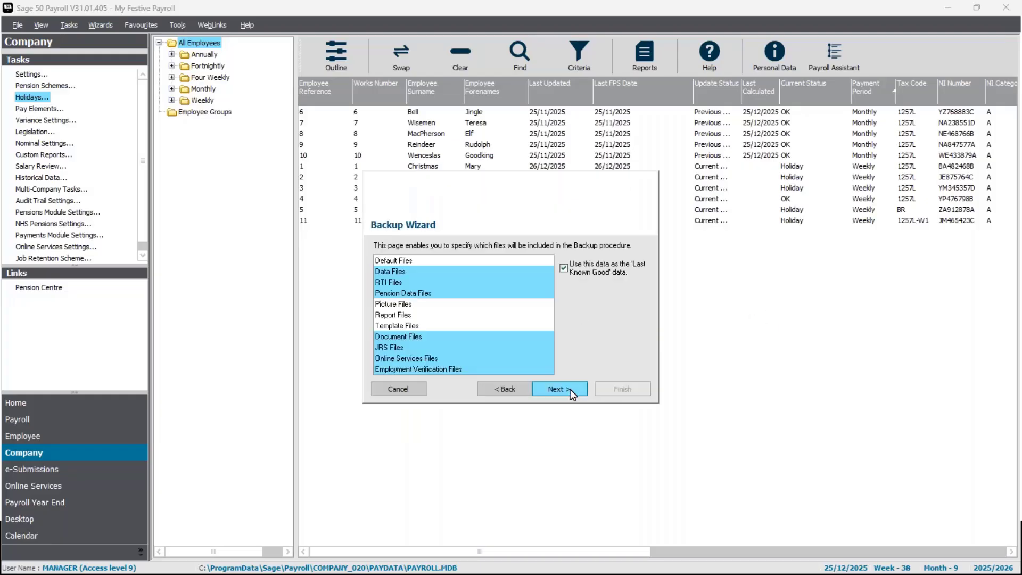
left_click(568, 388)
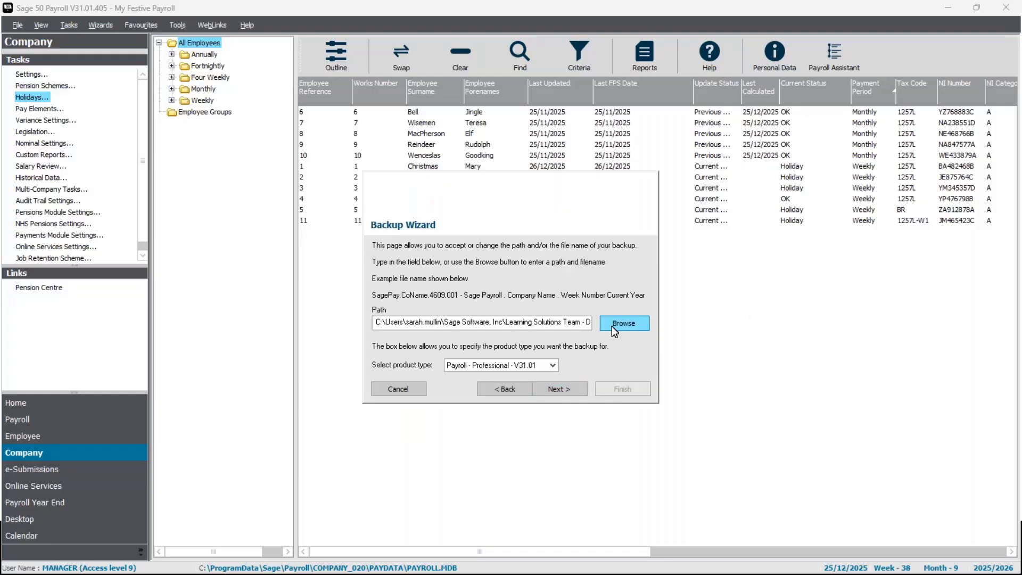
Step: Set the backup to save in the Desktop Backups folder as SagePay.My Festive Payroll advance holiday year.3825
left_click(614, 326)
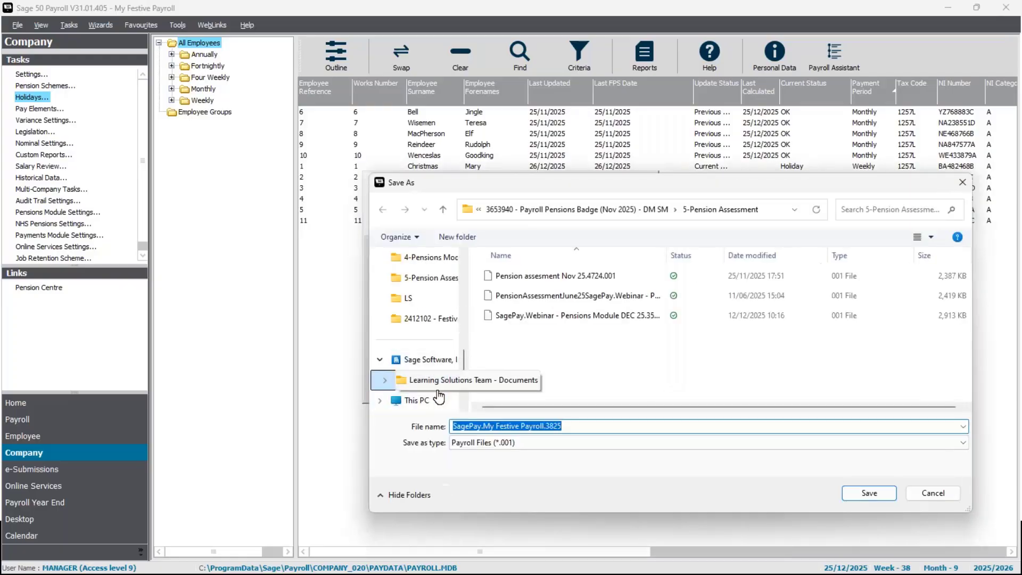
scroll(426, 367, "up", 5)
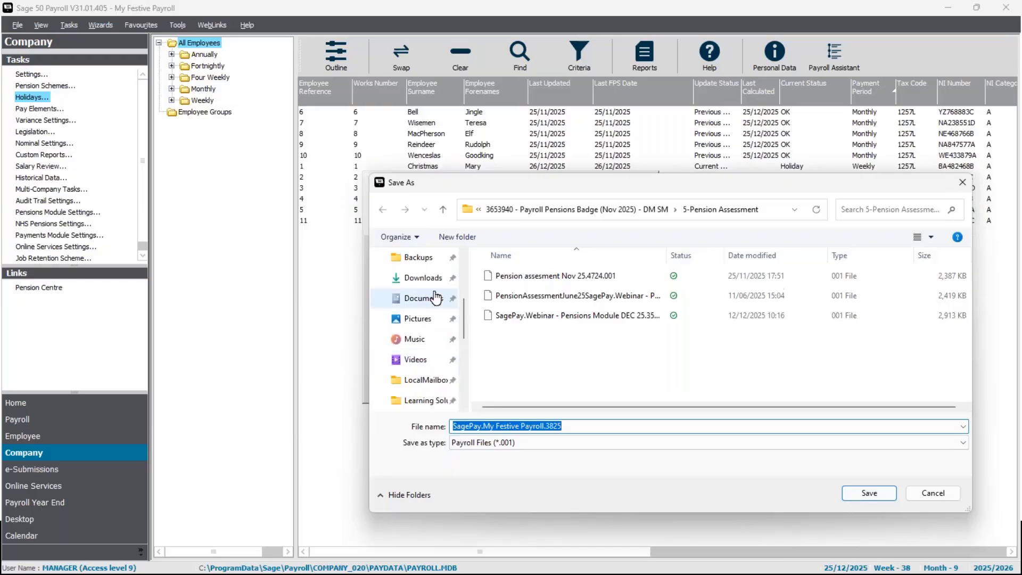
left_click(418, 257)
left_click(542, 448)
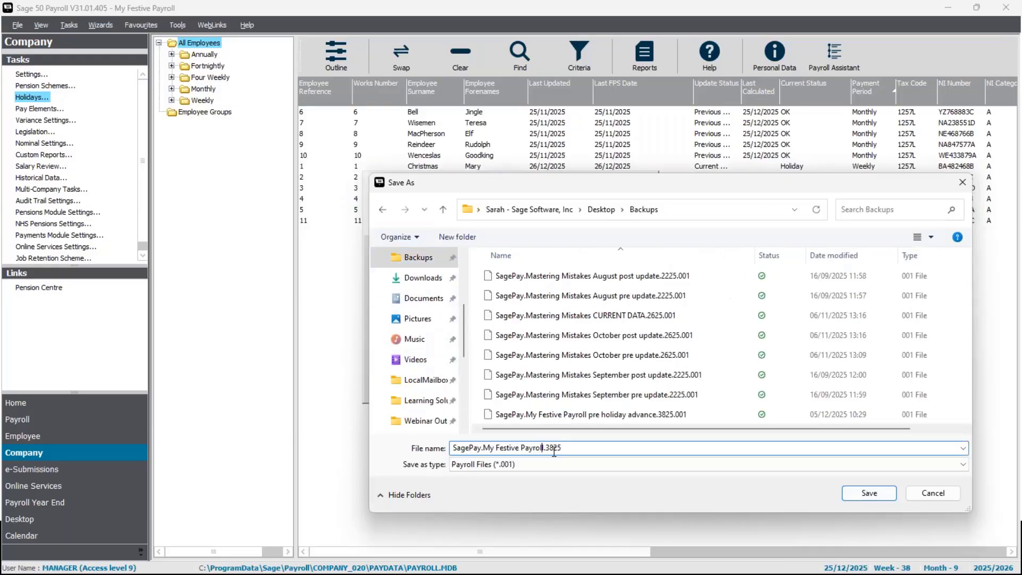
key("Delete")
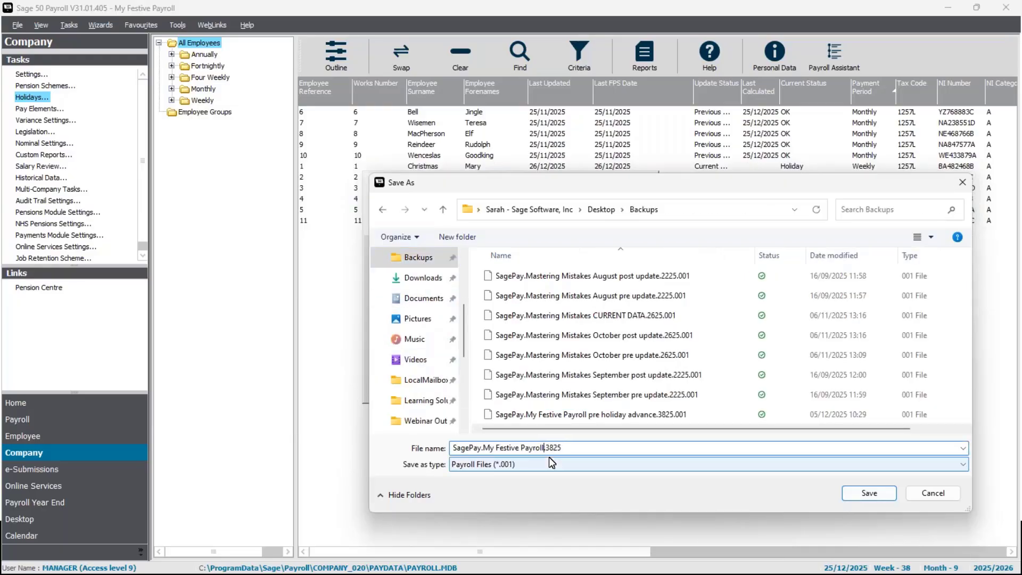
type("advance hol")
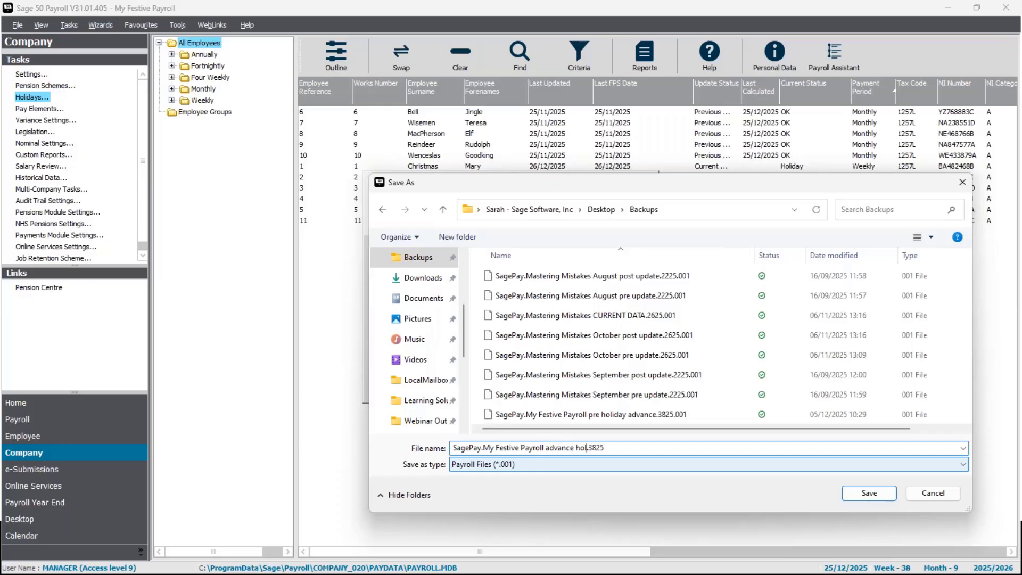
type("iday ye")
type("ar.")
key("Return")
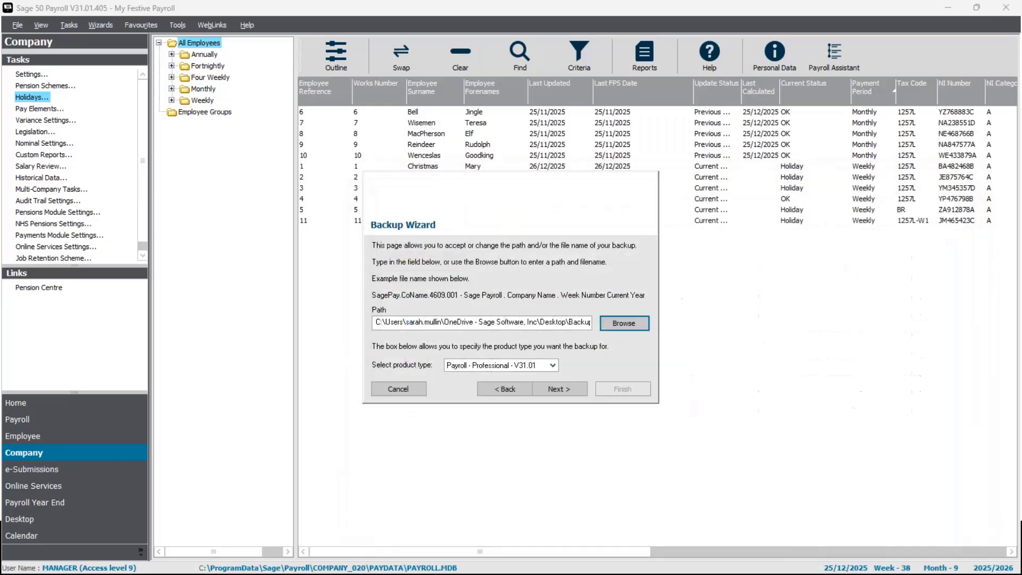
Step: Run the backup for the Payroll - Professional - V31.01 product type and finish the wizard
left_click(559, 389)
left_click(625, 384)
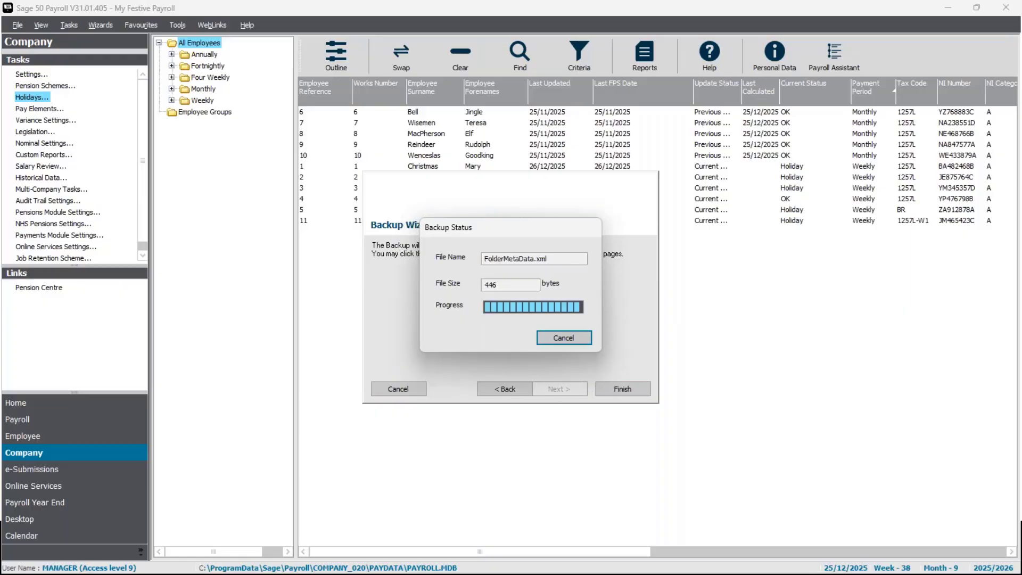
left_click(550, 340)
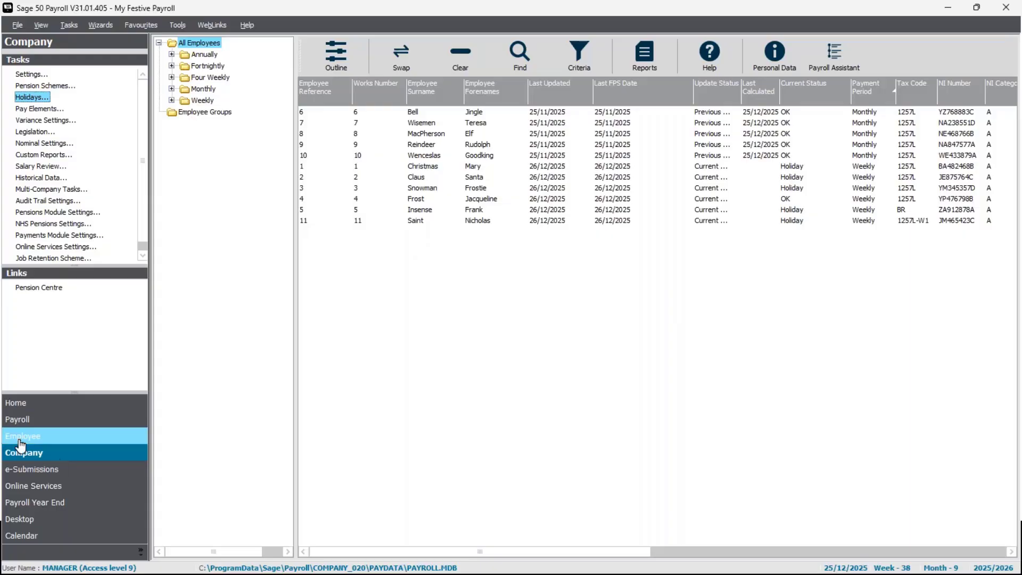
Step: Recheck the absence and holiday year start dates in the company settings before advancing, and exit without changes
left_click(31, 74)
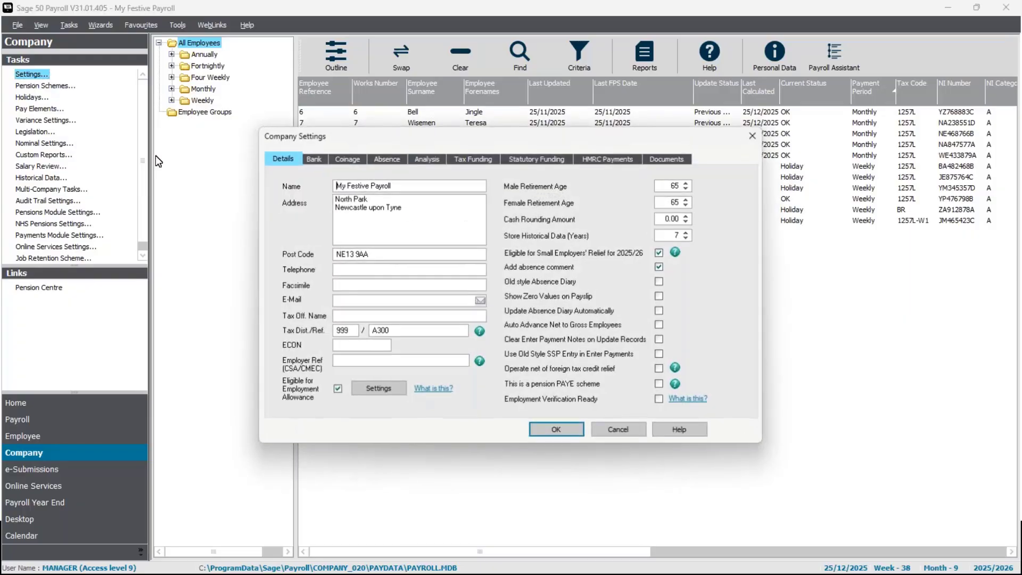
left_click(392, 162)
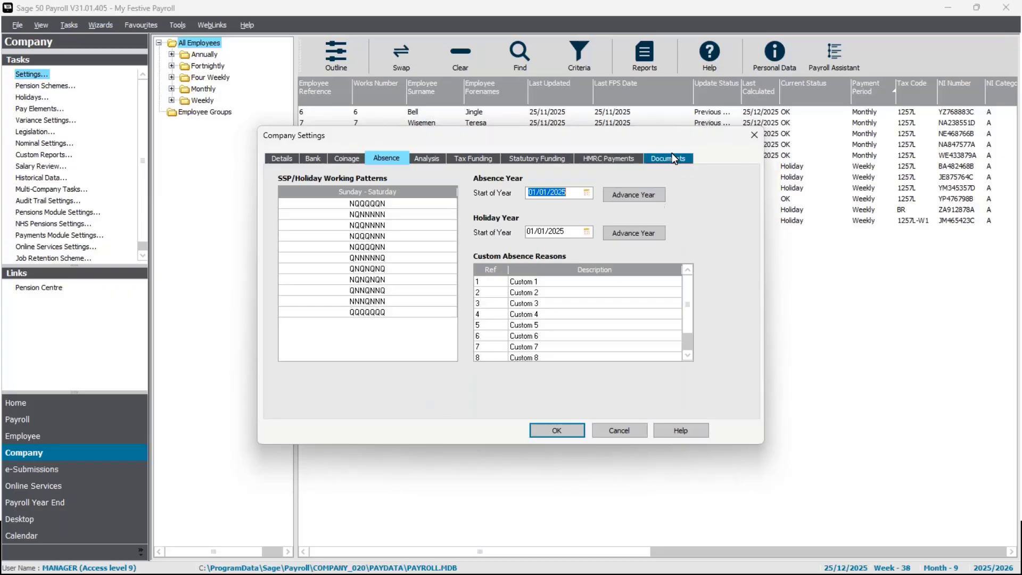
left_click(754, 135)
left_click(516, 345)
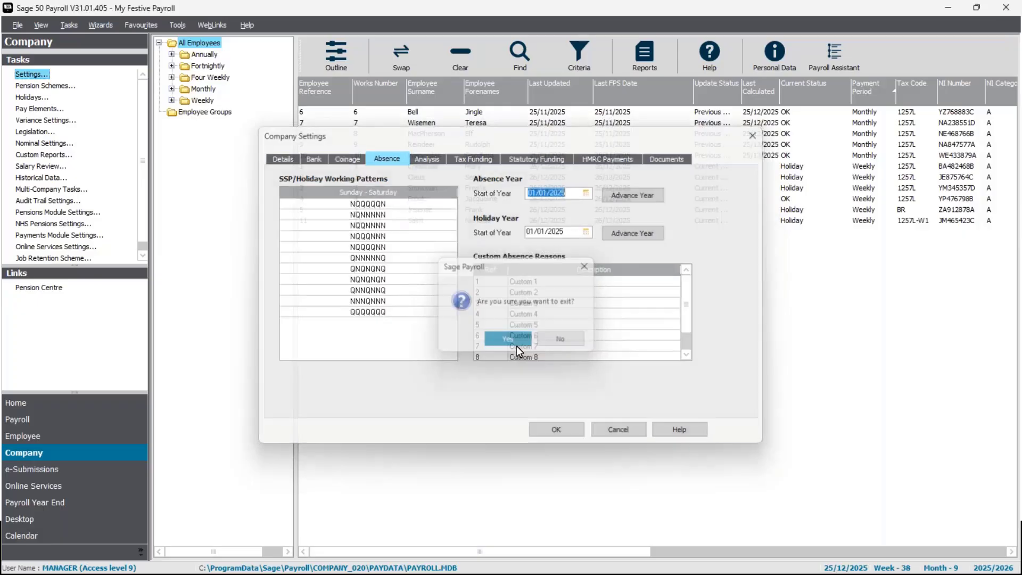
Step: Advance both the absence year and the holiday year with the Advance Holiday Year wizard and check the new start dates in the company settings
left_click(109, 31)
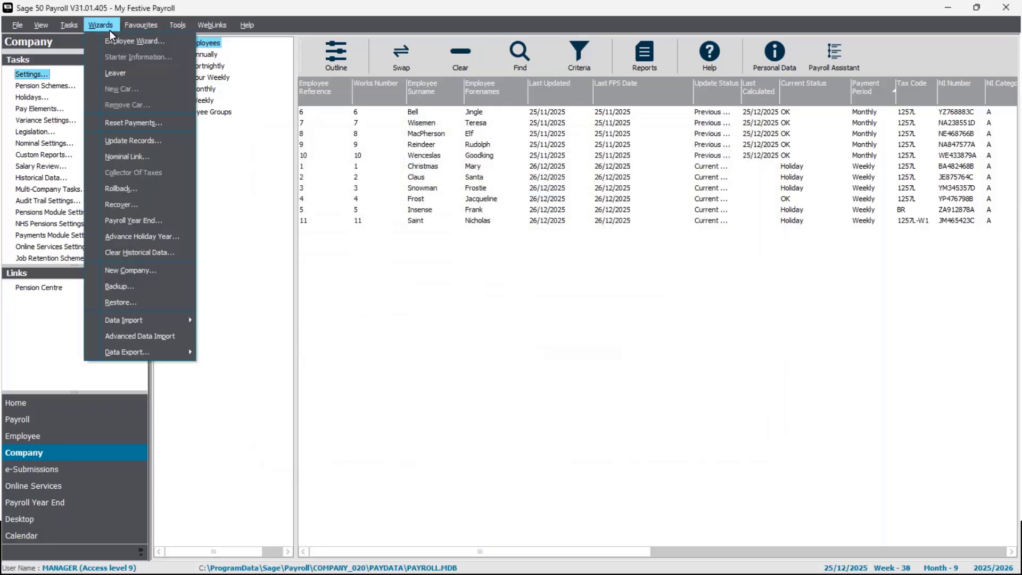
left_click(147, 240)
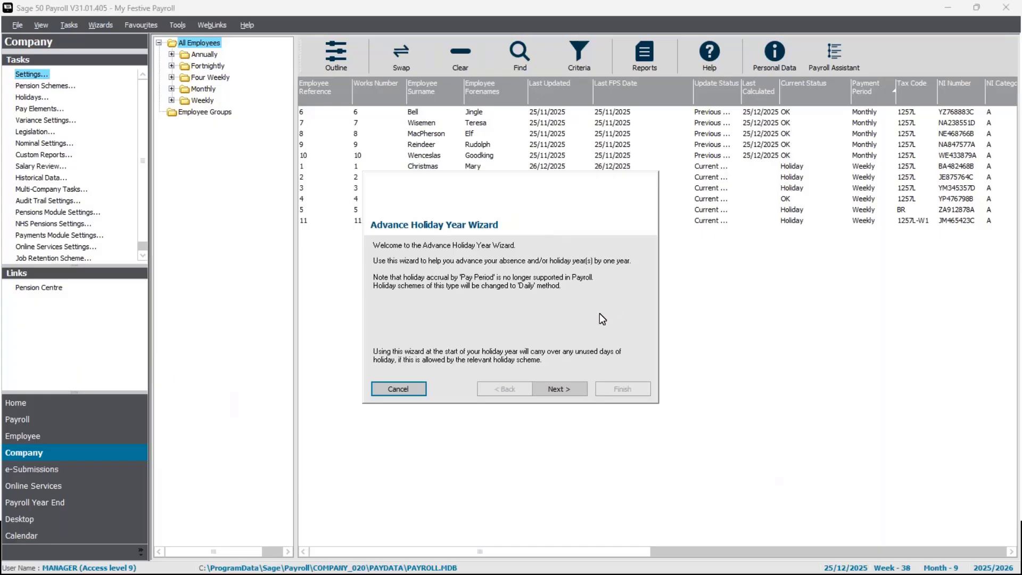
left_click(571, 395)
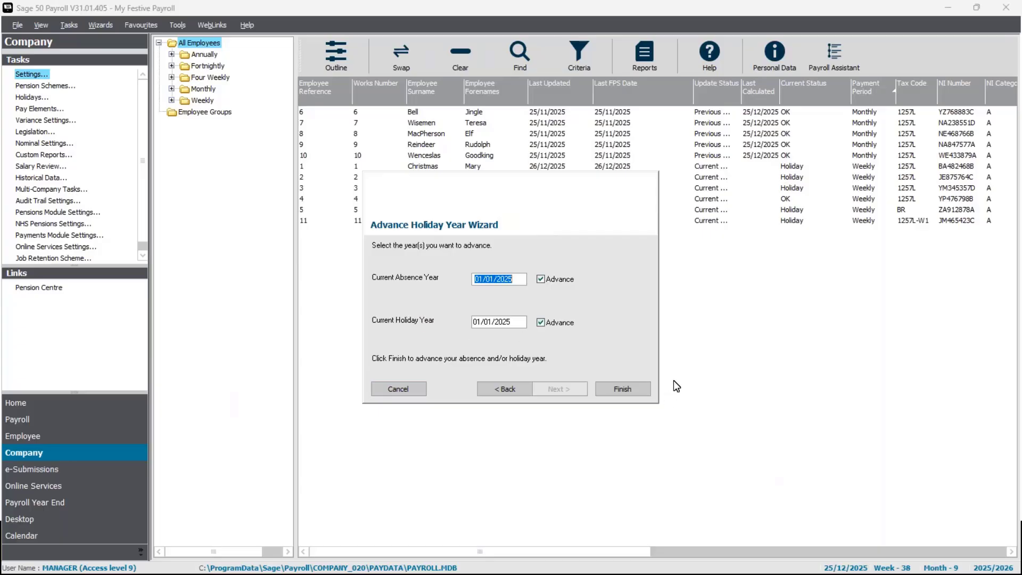
left_click(643, 388)
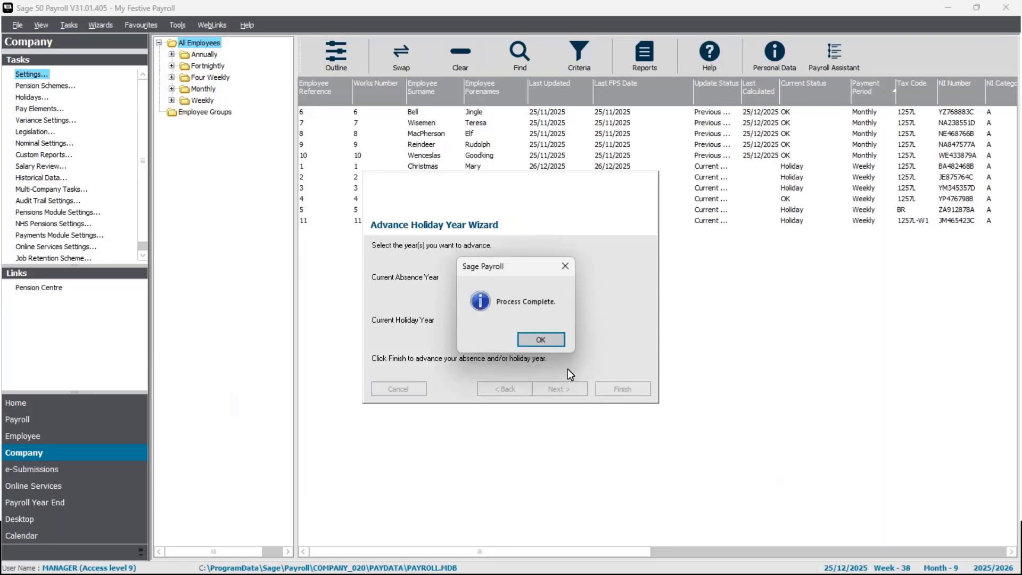
left_click(540, 339)
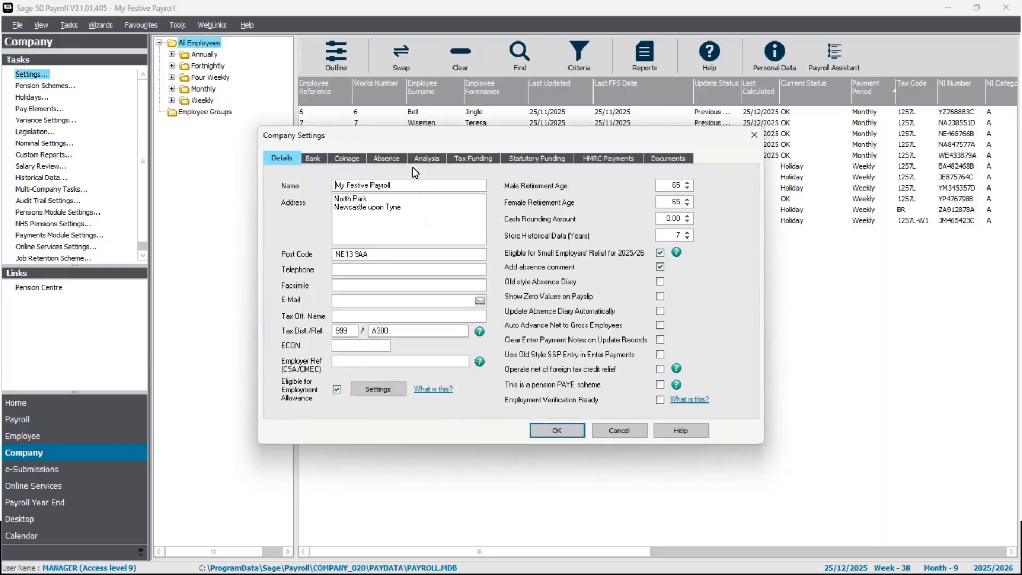
left_click(395, 161)
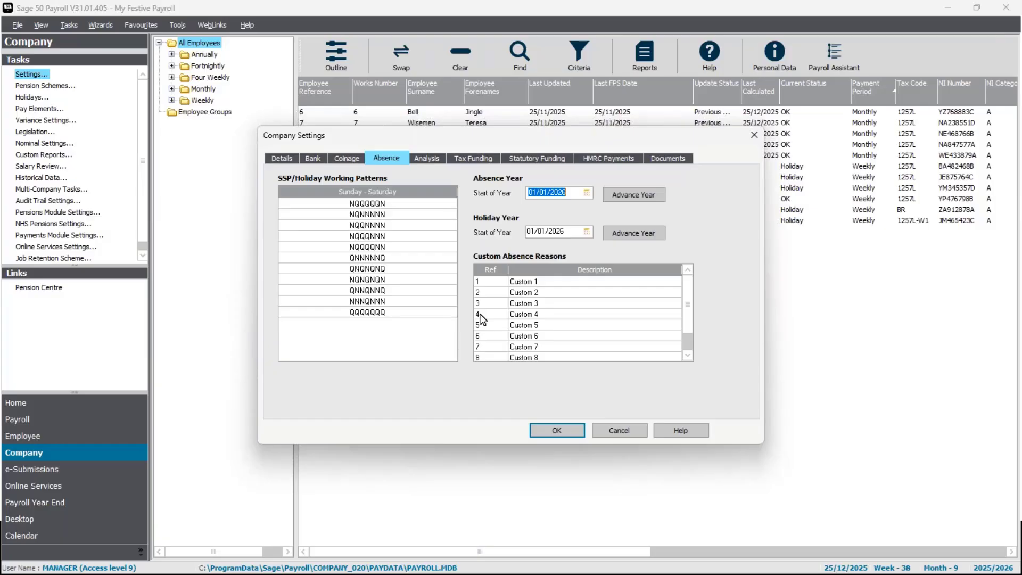
Step: Exit the company settings and open the employee record of the second weekly-paid employee in the list
left_click(758, 133)
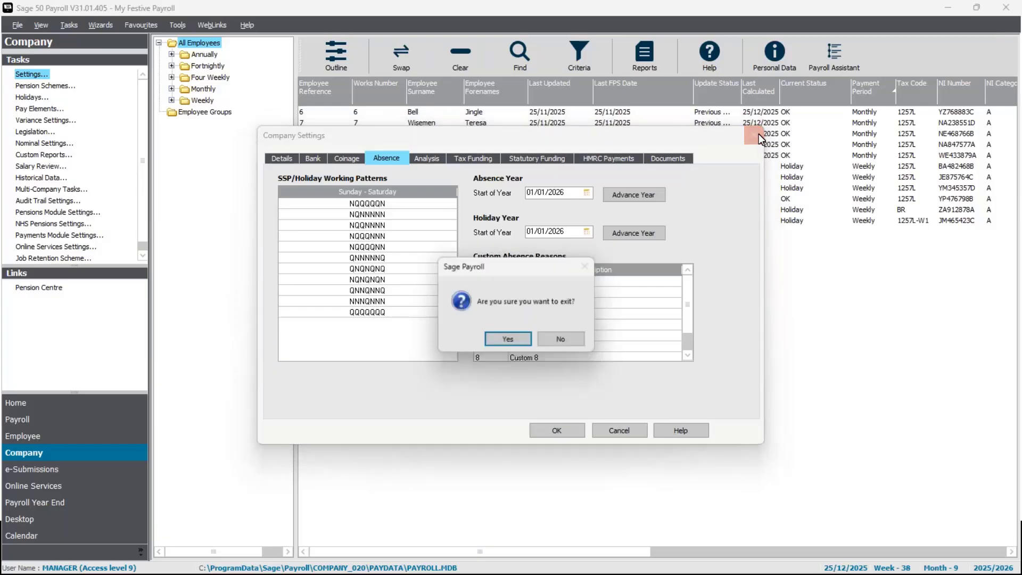
left_click(522, 344)
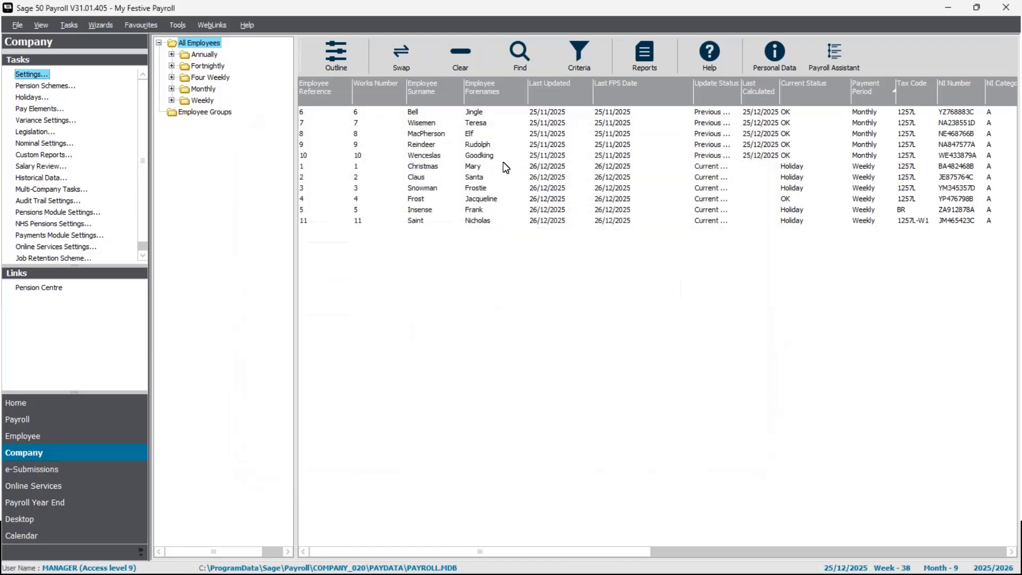
left_click(466, 179)
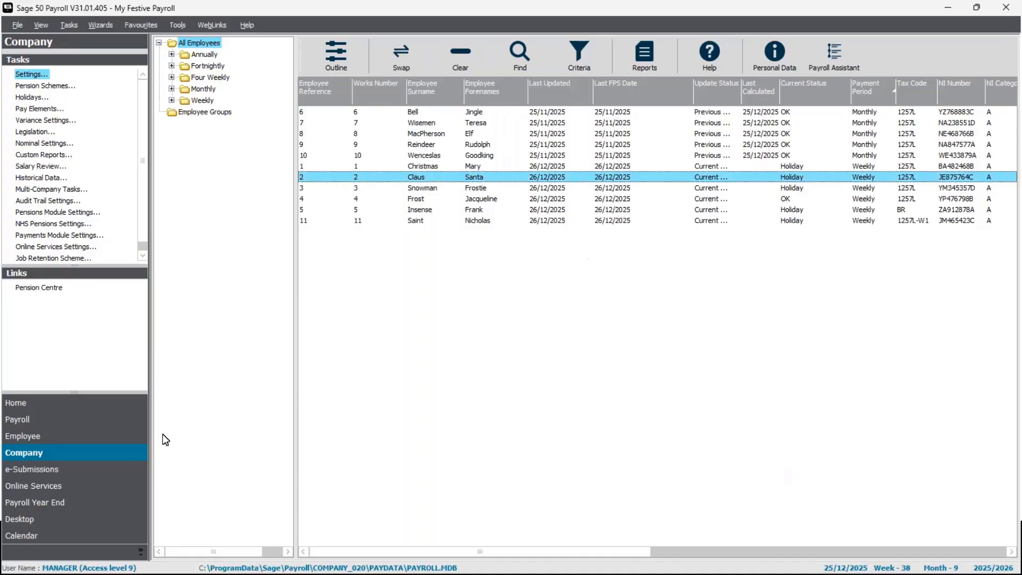
left_click(82, 436)
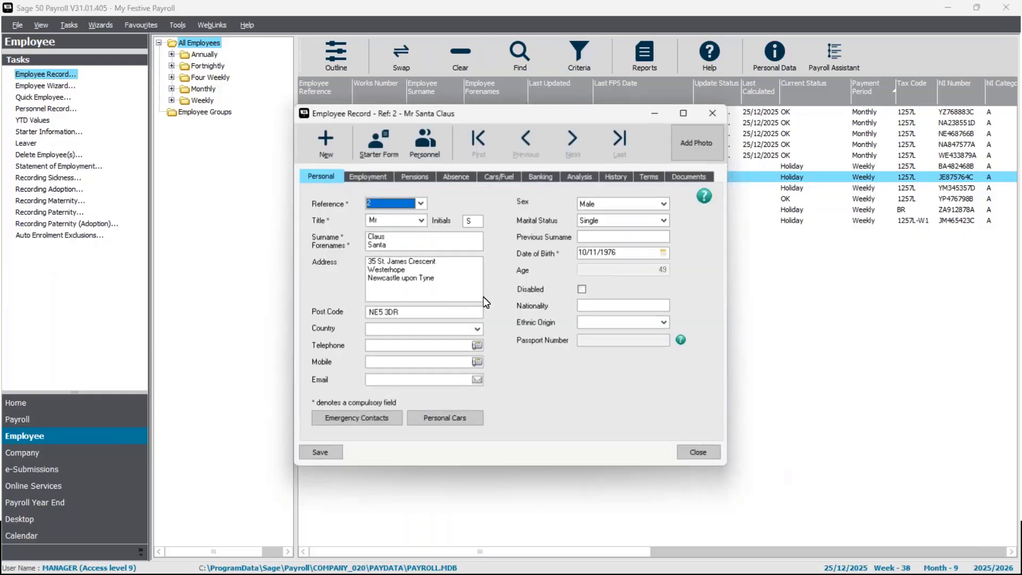
Step: Review the employee's holiday entitlement and brought-forward days for the new holiday year in the absence details
left_click(461, 180)
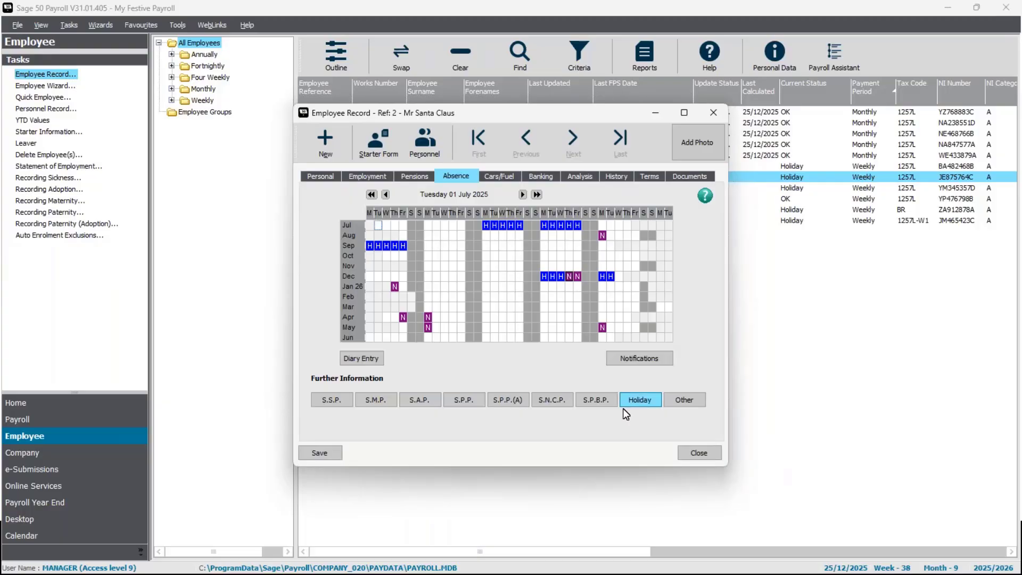
left_click(638, 400)
left_click(603, 344)
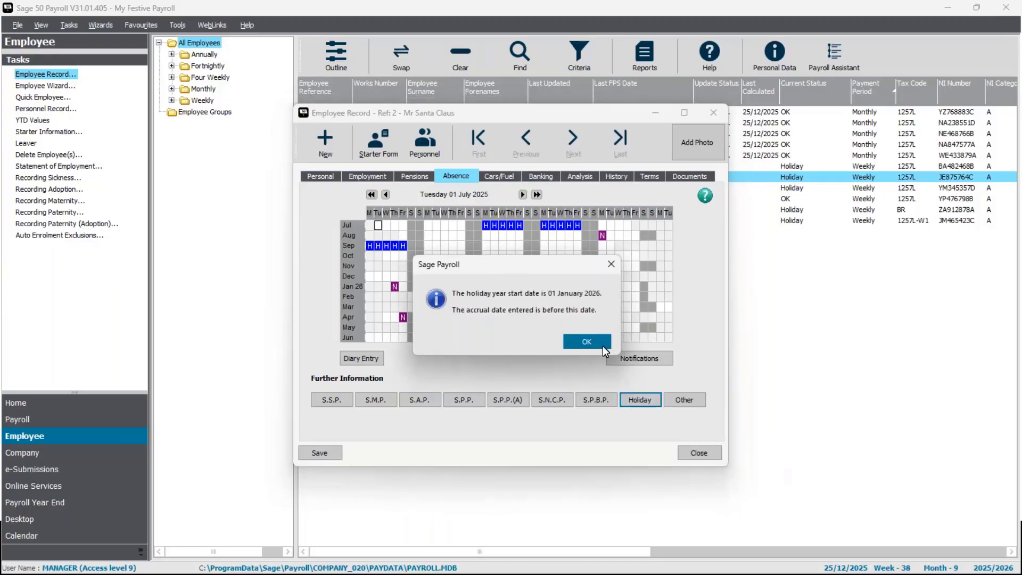
left_click(503, 176)
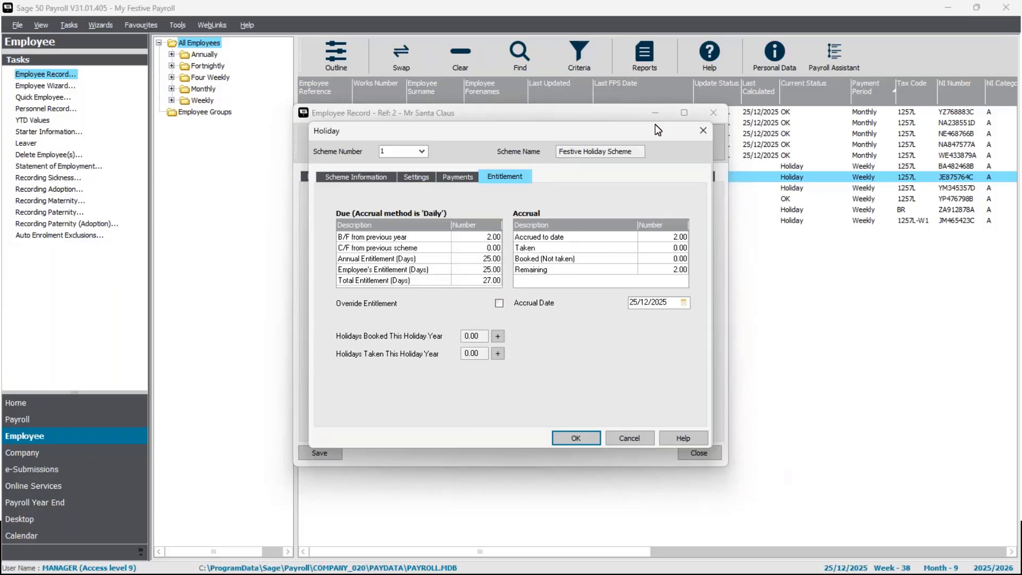
Step: Close the holiday details and employee record, deselect the employee, and switch to the presentation slides
left_click(703, 132)
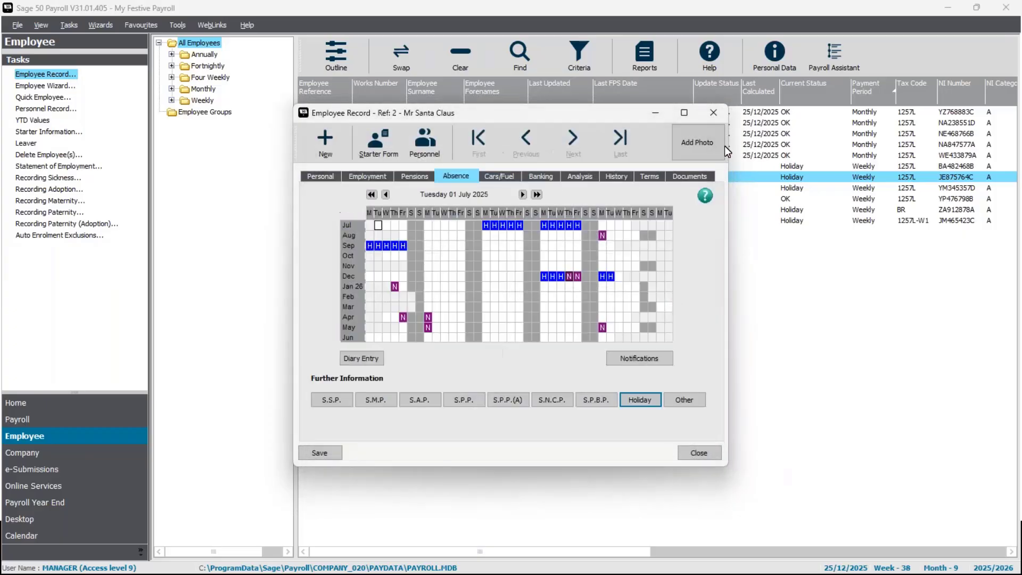
left_click(712, 113)
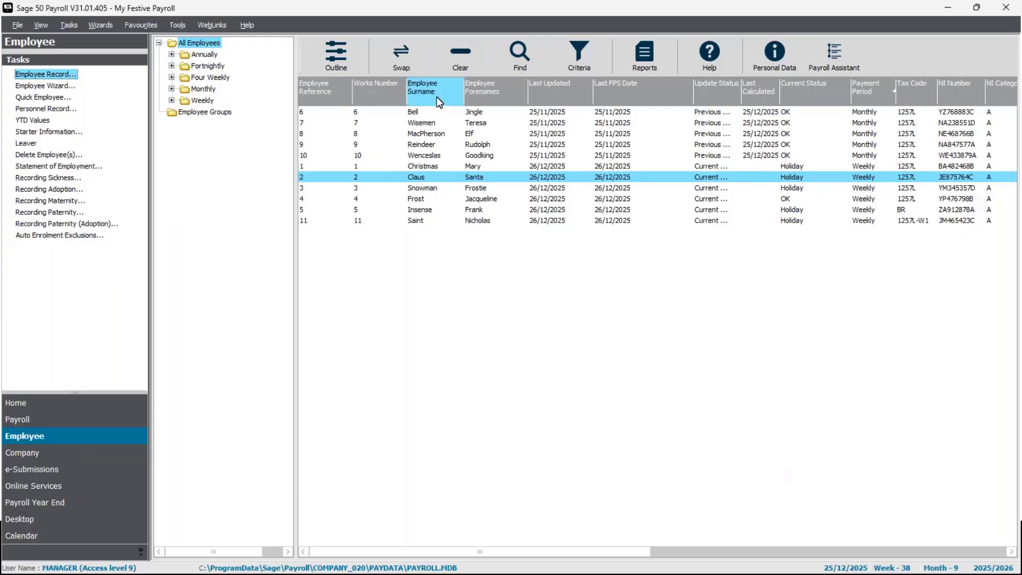
left_click(473, 179, "ctrl")
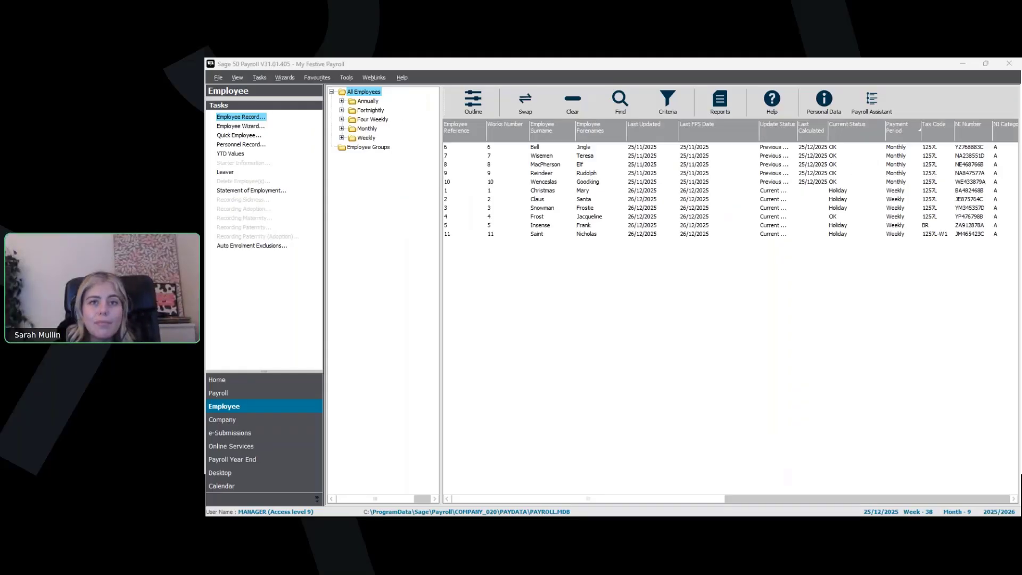
key("alt+Tab")
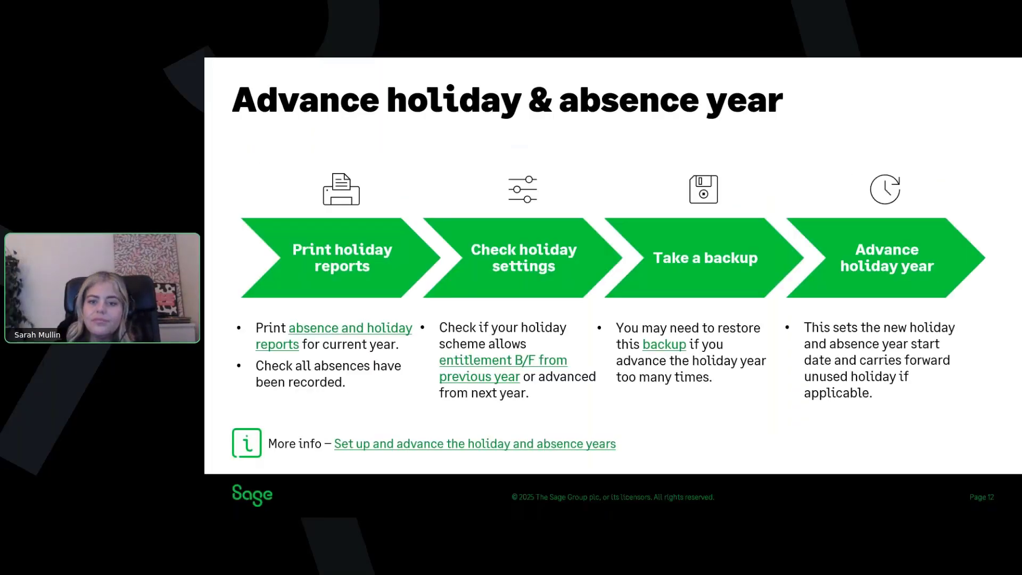